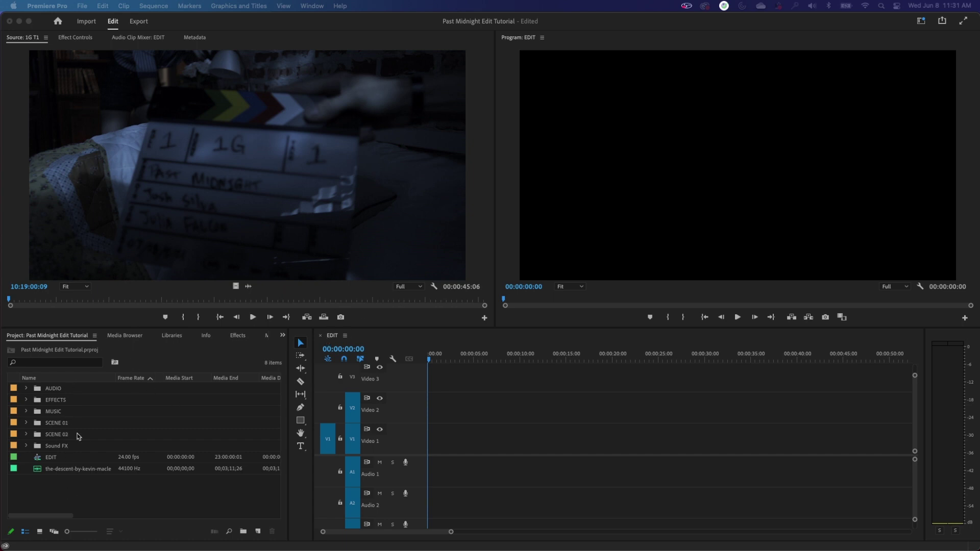
Select the SCENE 01 bin and try the Assembly workspace before returning to Editing.
left_click(56, 423)
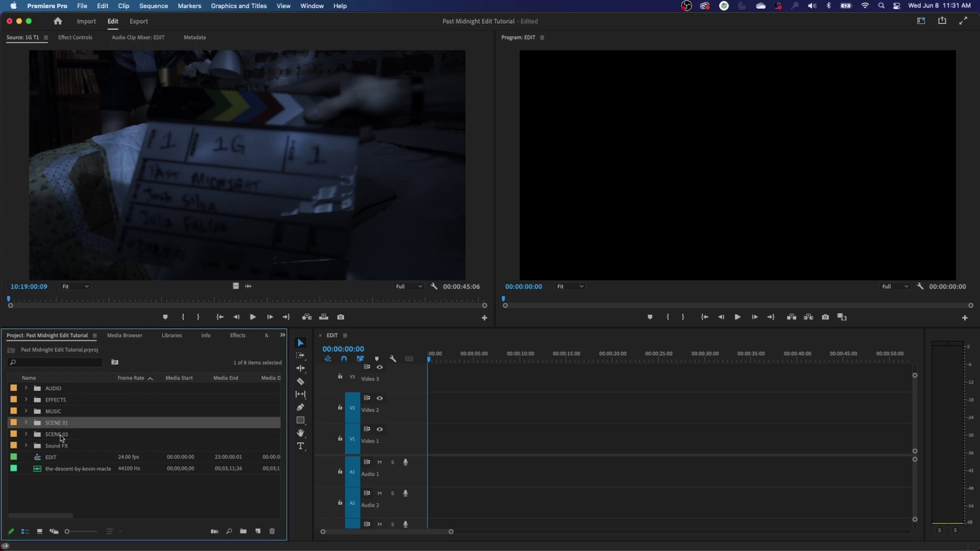
left_click(55, 431)
left_click(54, 422)
left_click(921, 24)
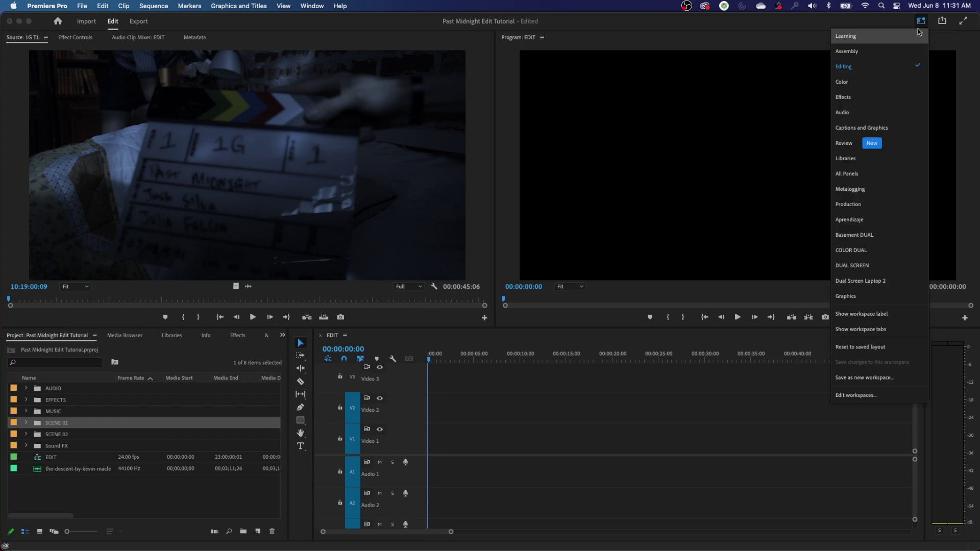
left_click(904, 53)
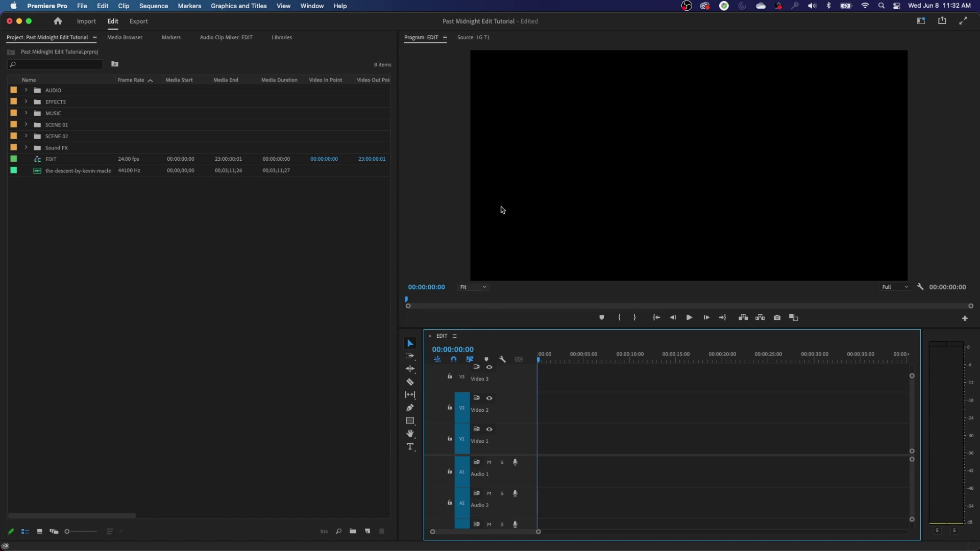
left_click(915, 23)
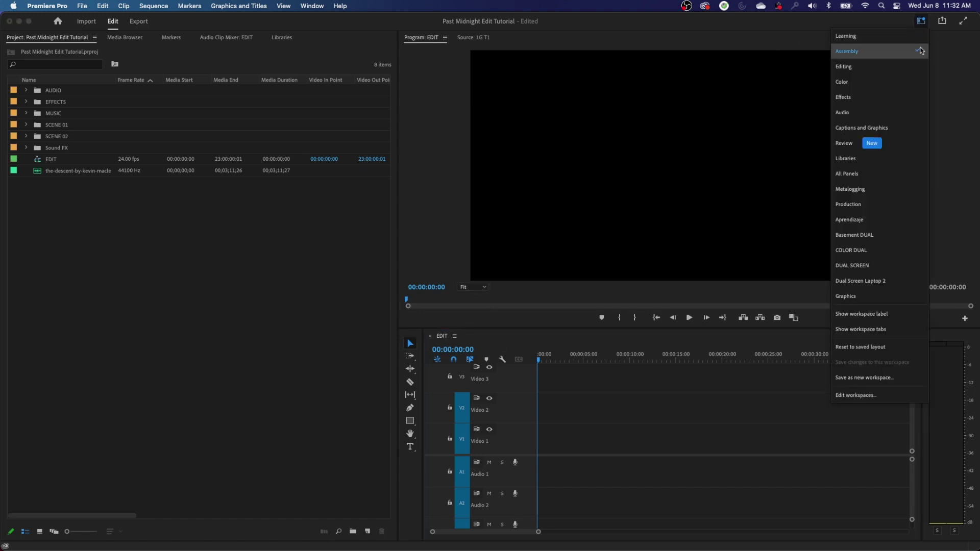
left_click(896, 72)
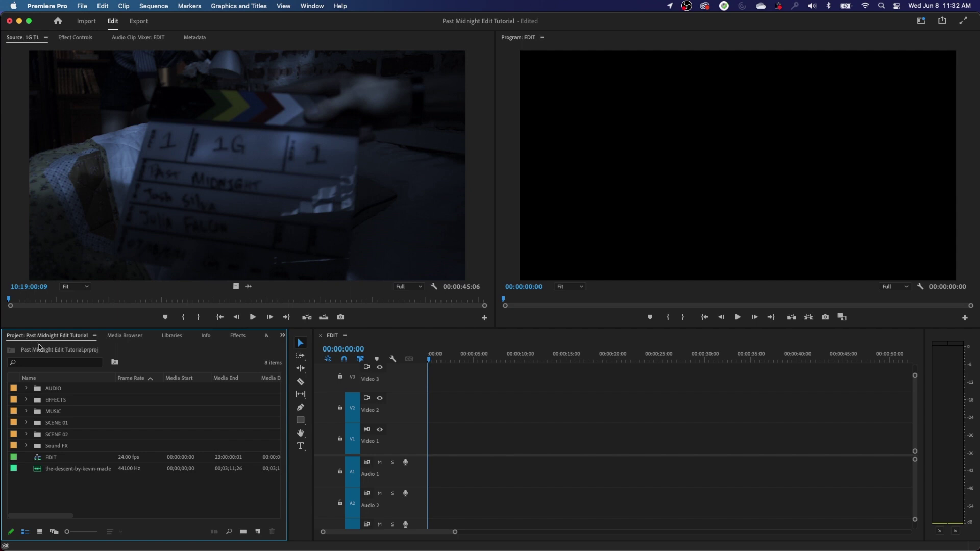
Cycle focus through the project, source, timeline and program panels with Shift+1–4.
key("shift+1")
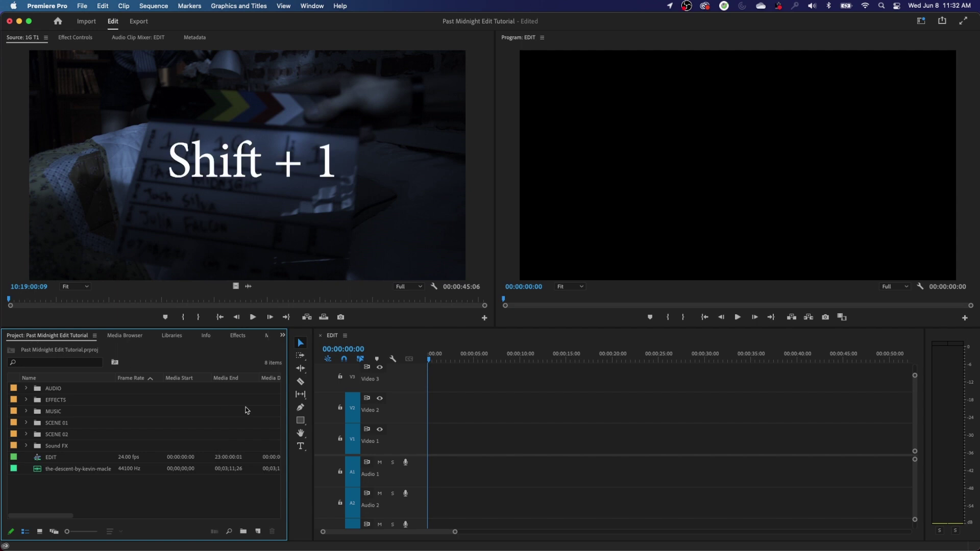
left_click(442, 341)
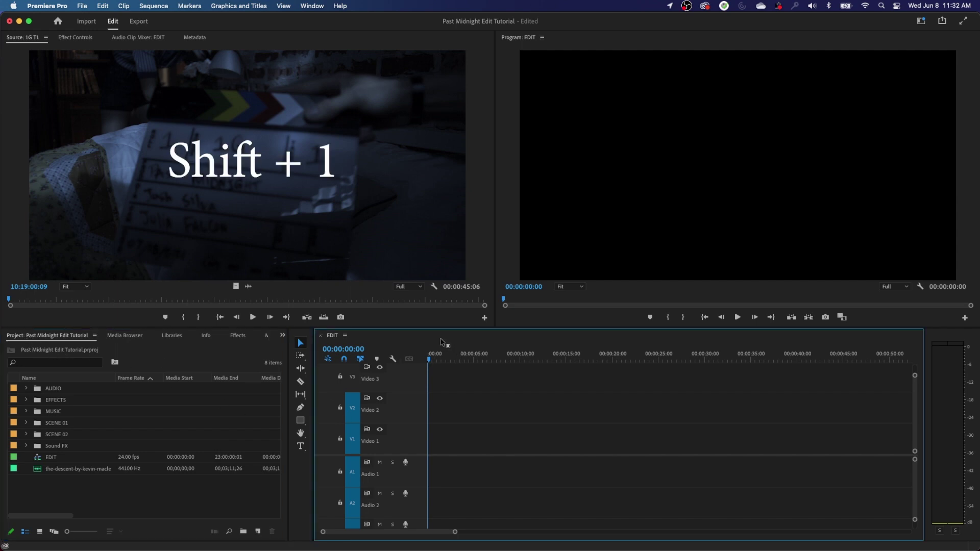
key("shift+1")
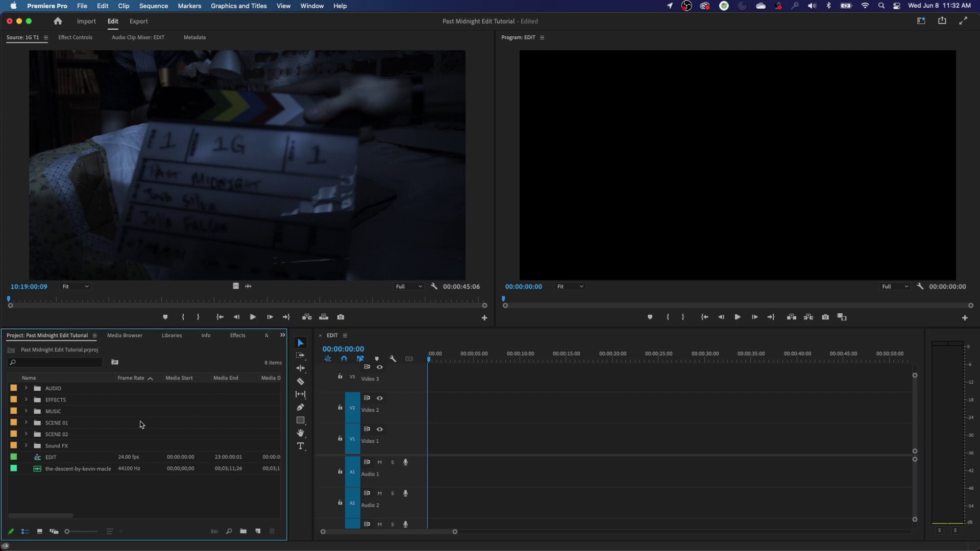
key("shift+2")
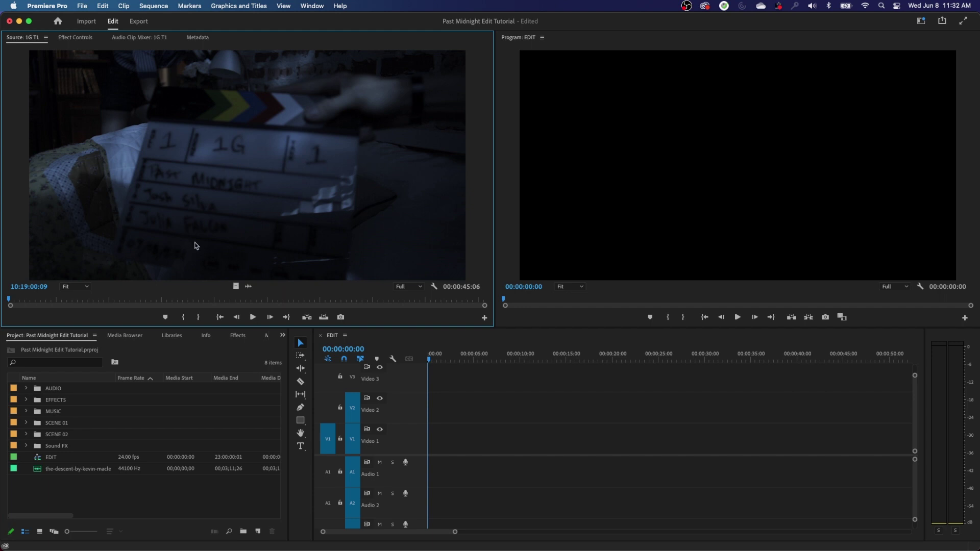
key("shift+3")
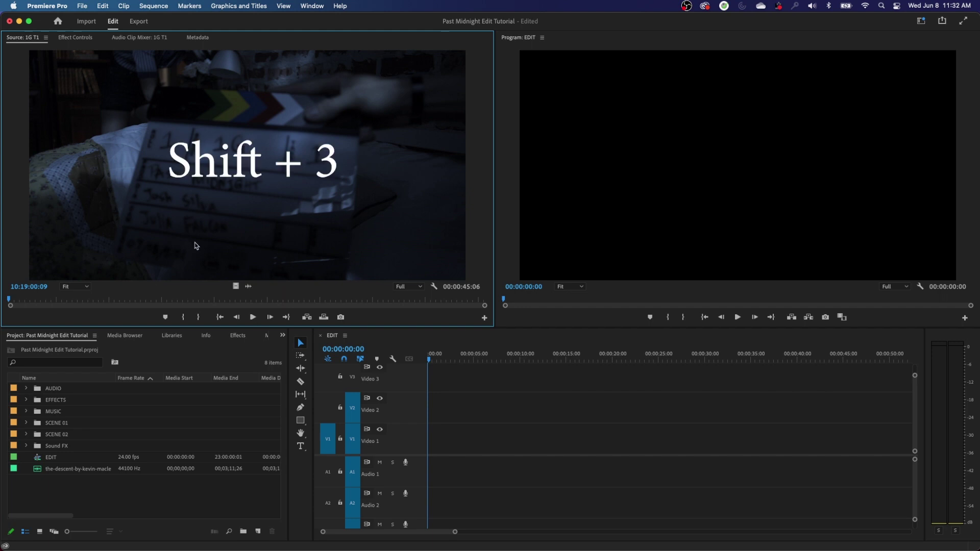
key("shift+4")
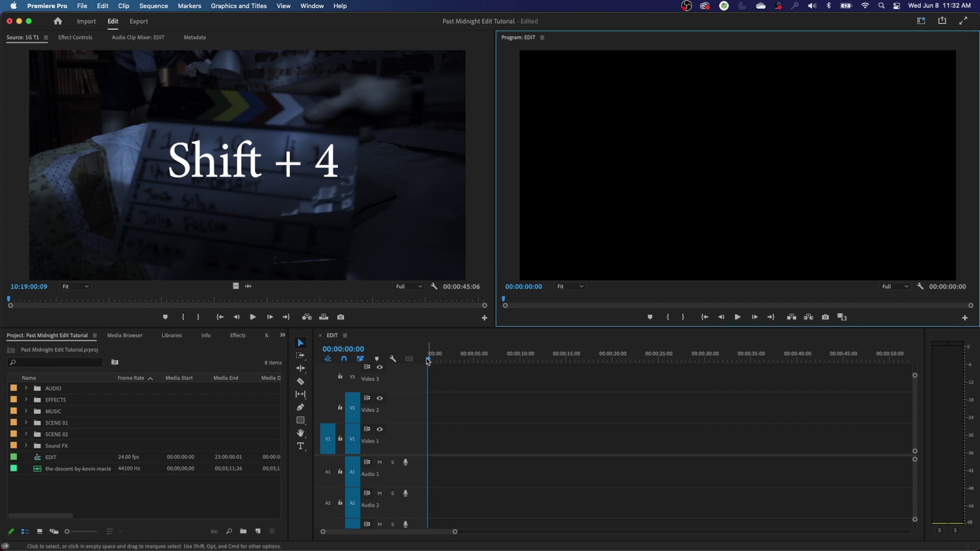
Delete the EDIT sequence from the project and switch to the Assembly workspace.
left_click(52, 461)
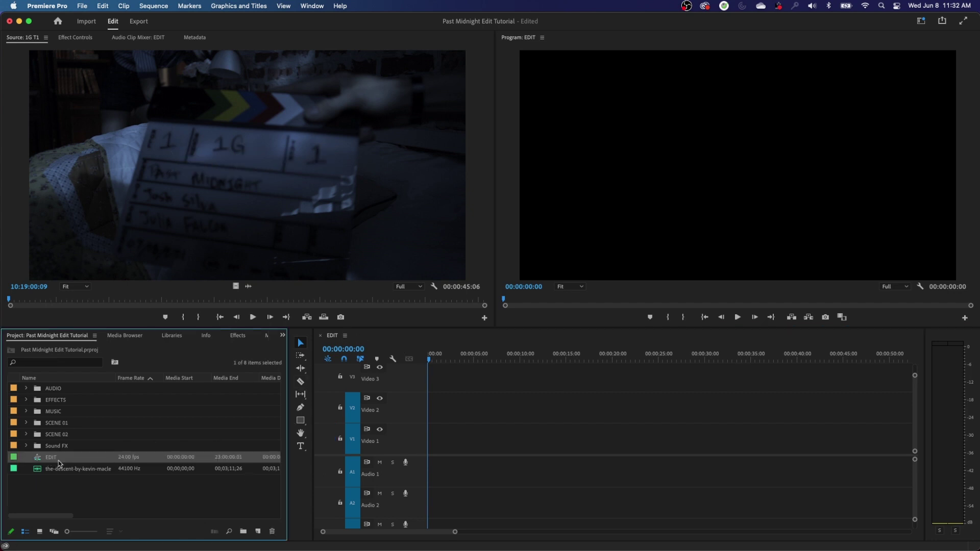
key("Delete")
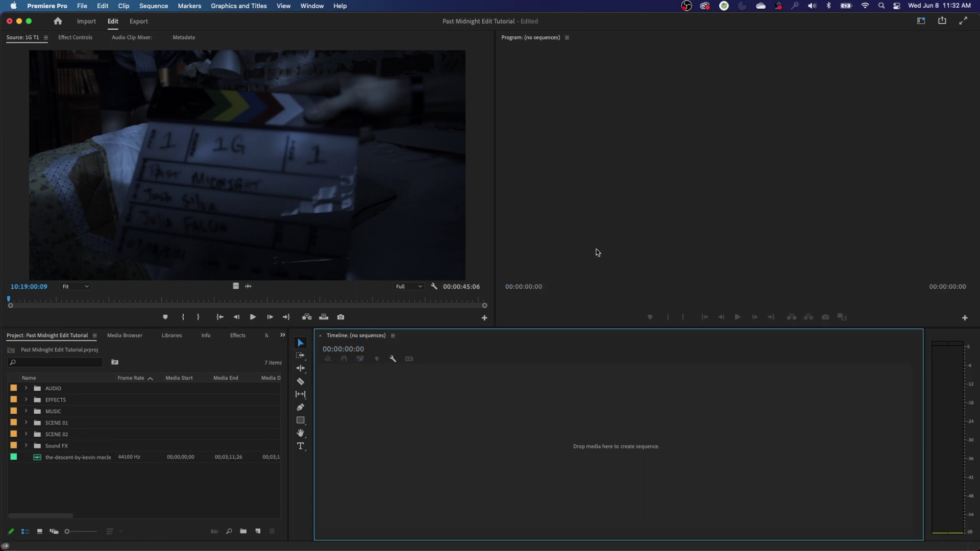
left_click(920, 21)
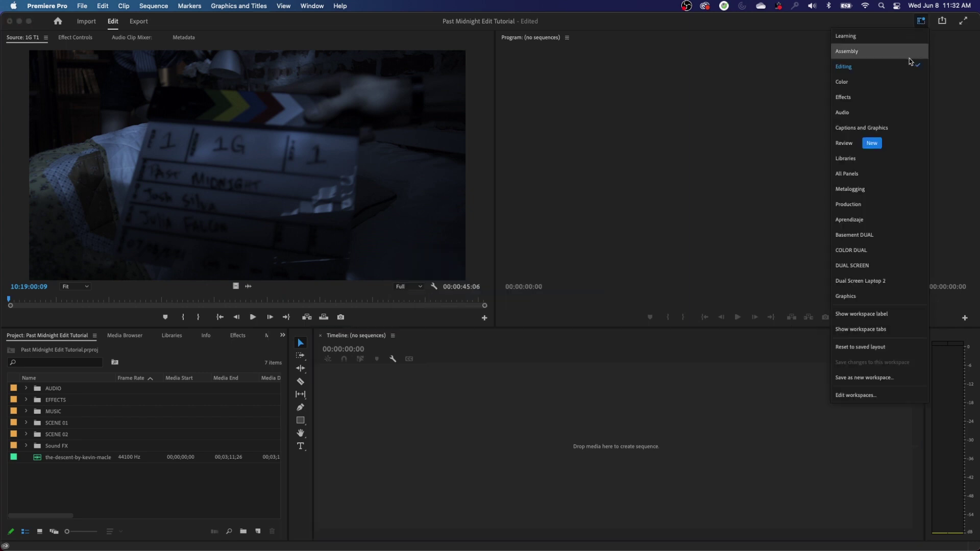
left_click(890, 51)
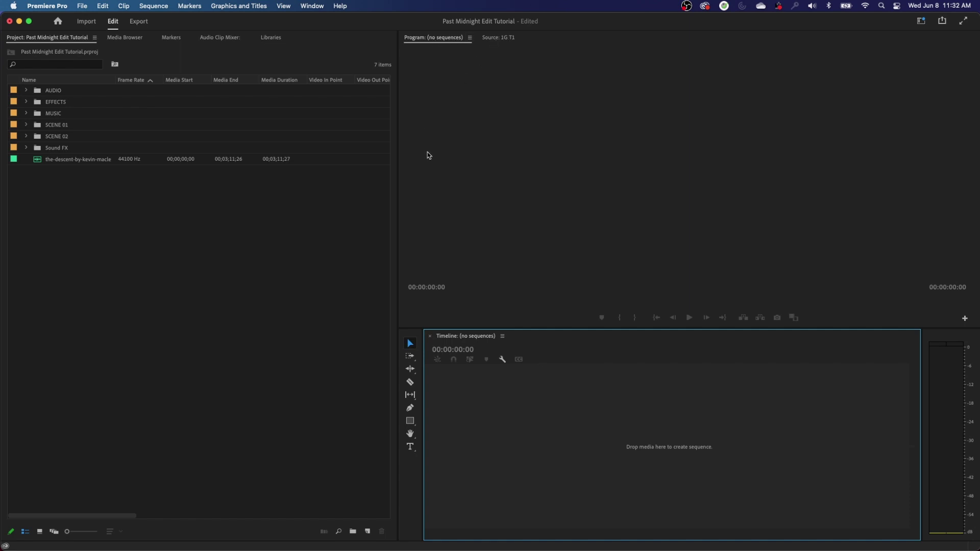
Cycle panel focus with Shift+1–4 again, ending on the project panel with SCENE 01 selected.
key("shift+1")
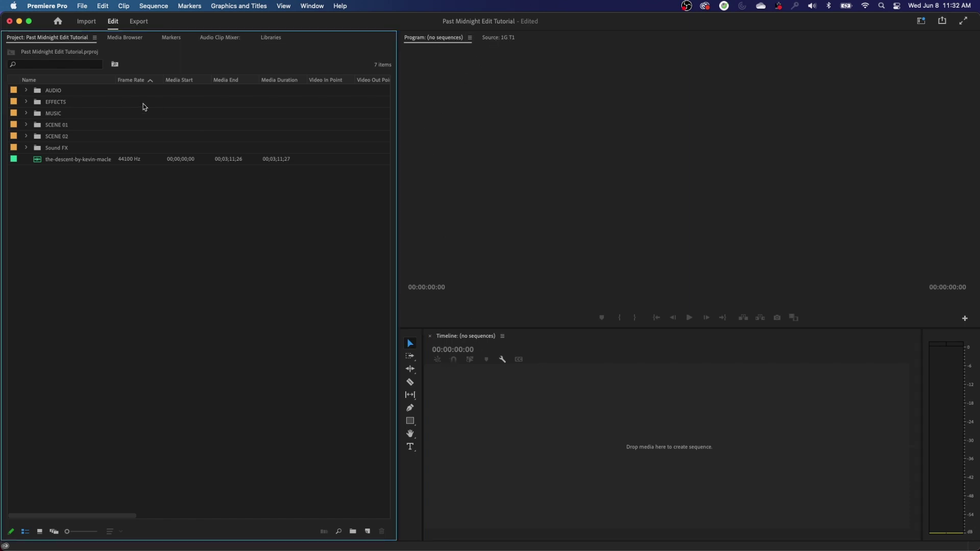
key("shift+2")
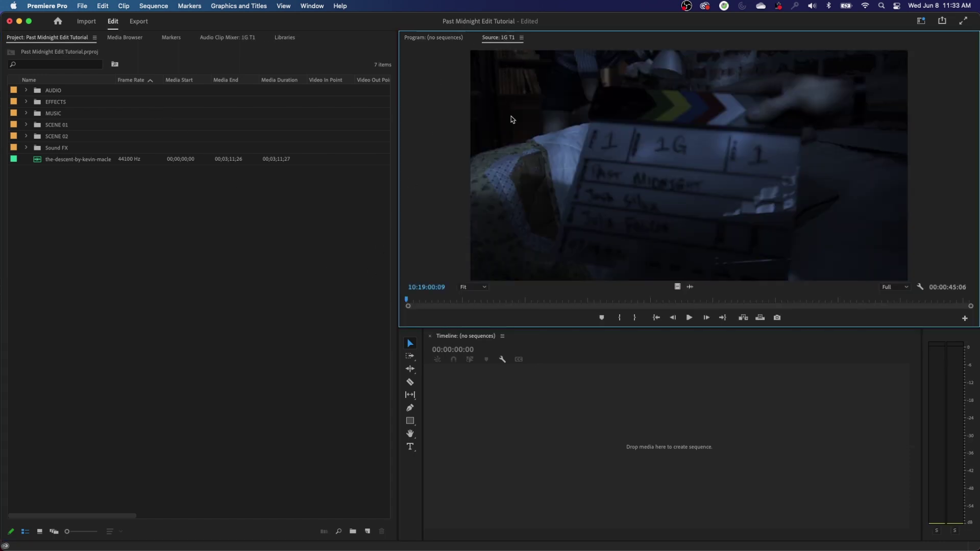
key("shift+3")
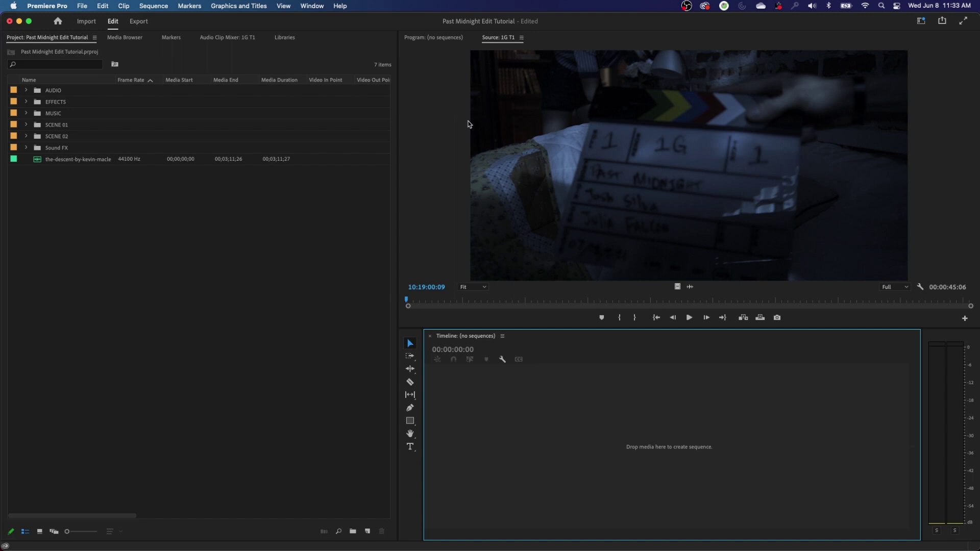
key("shift+4")
key("shift+1")
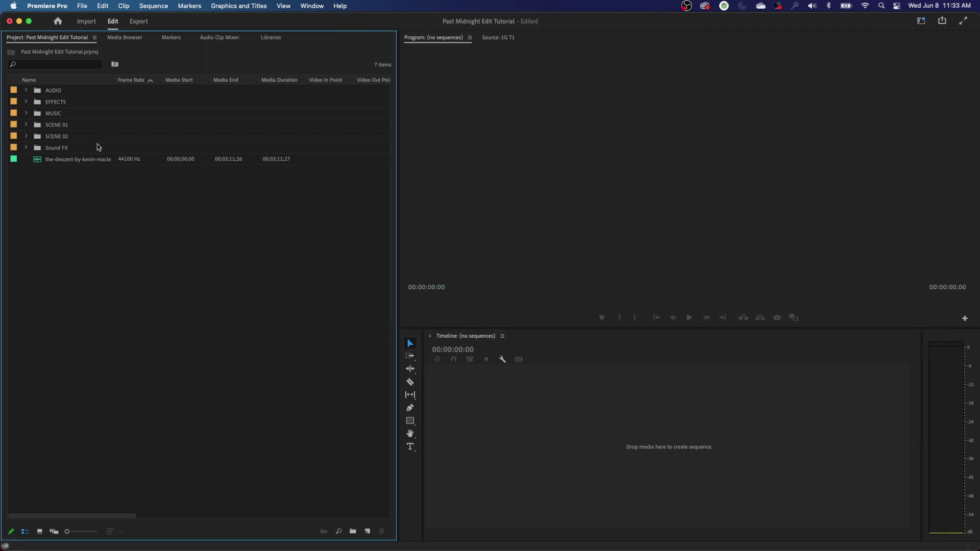
left_click(40, 128)
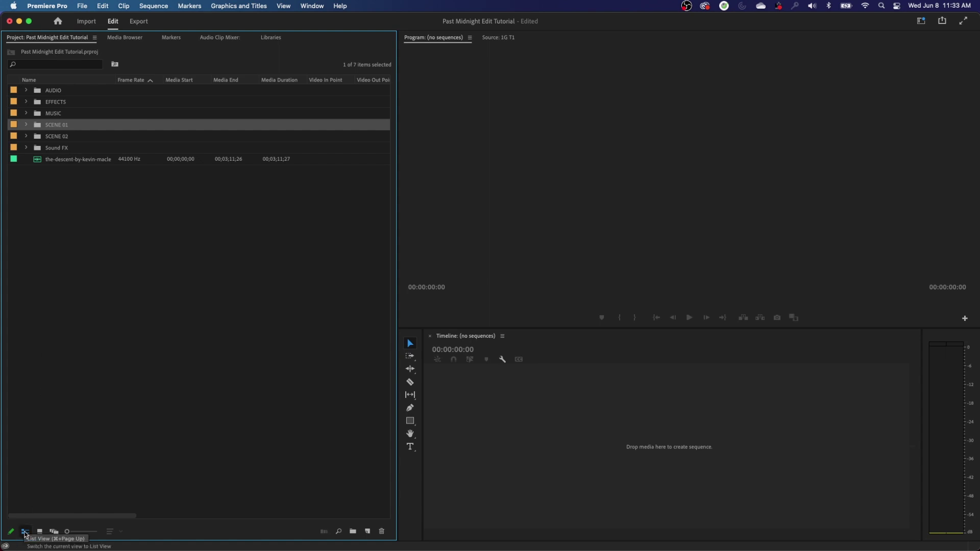
Open SCENE 01 in its own tab and switch its clips from list view to thumbnails.
double_click(38, 127)
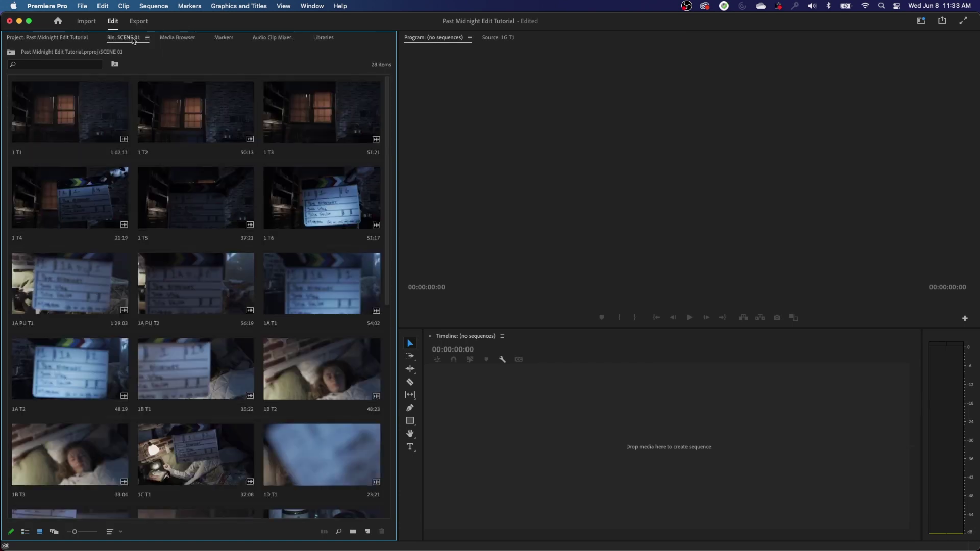
left_click(25, 531)
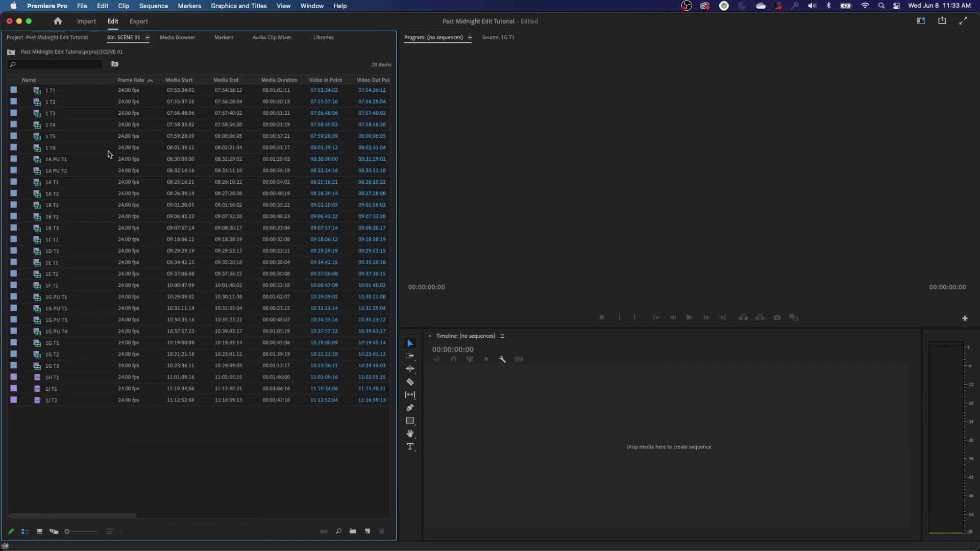
left_click(40, 39)
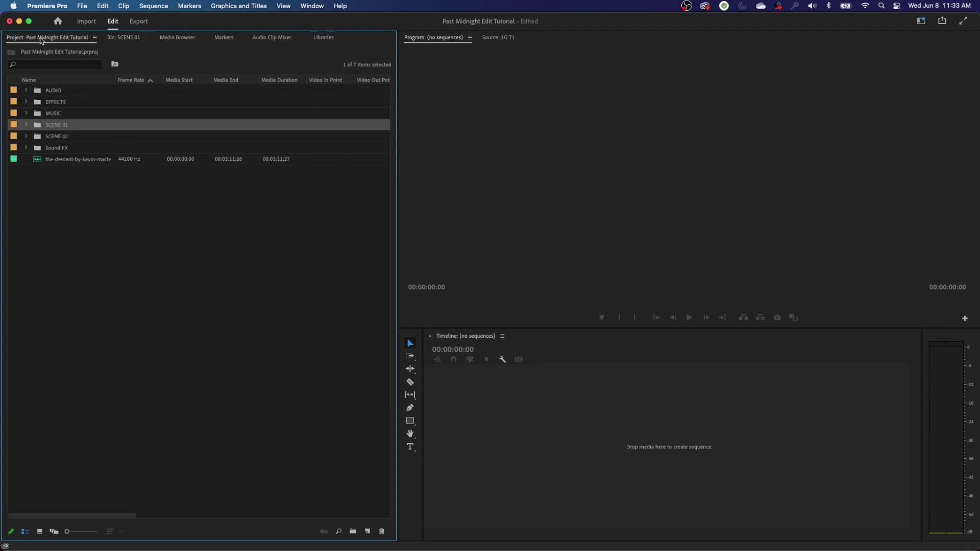
left_click(123, 39)
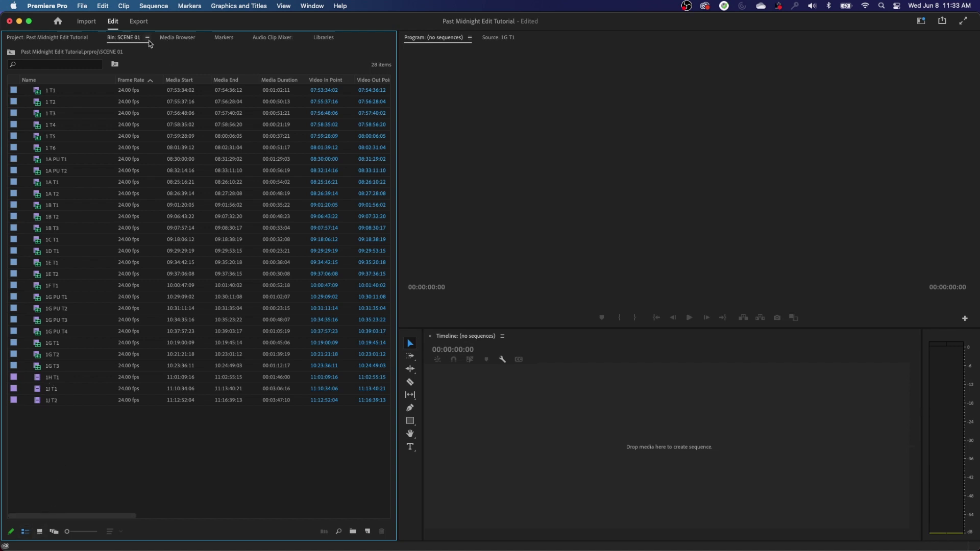
left_click(40, 531)
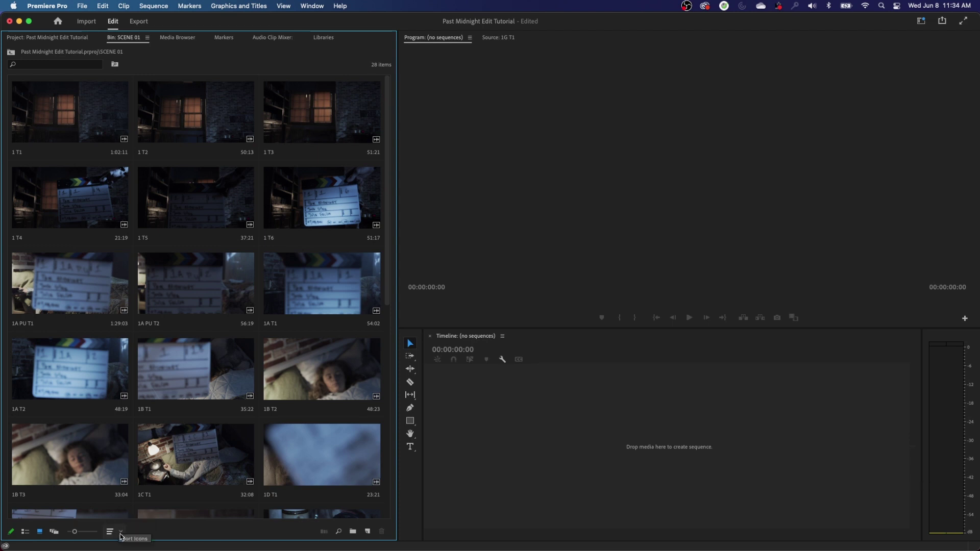
left_click(121, 532)
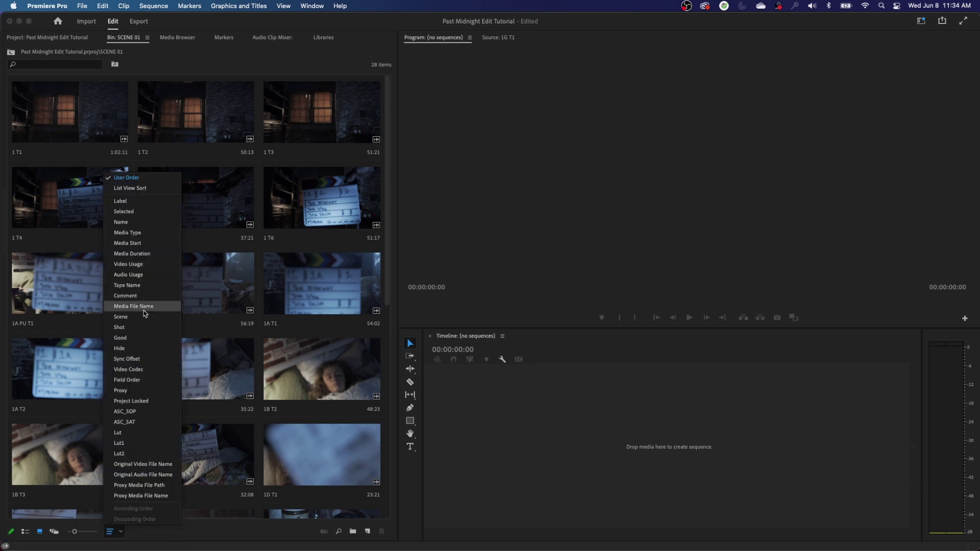
left_click(131, 189)
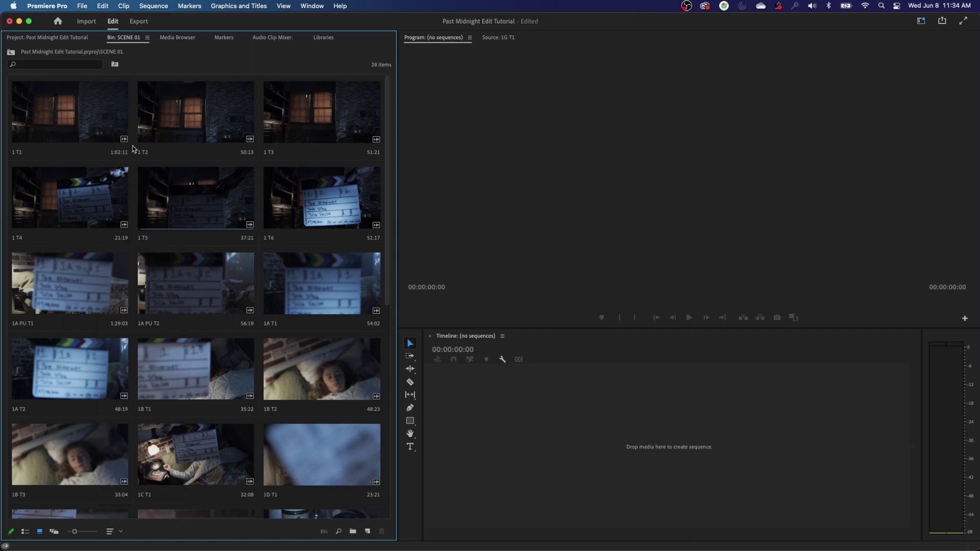
Sort the project's folders by Name, then return to the Bin: SCENE 01 tab.
left_click(69, 39)
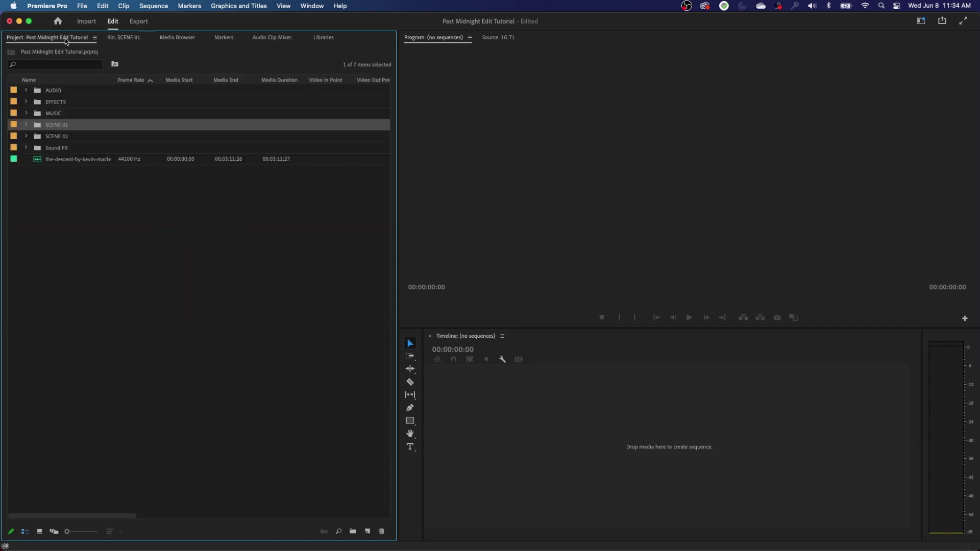
left_click(65, 85)
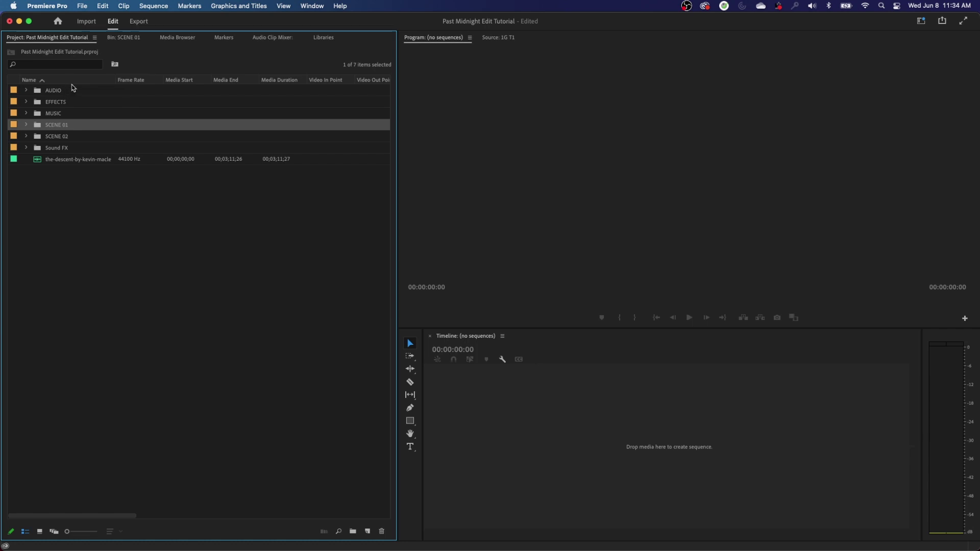
left_click(123, 39)
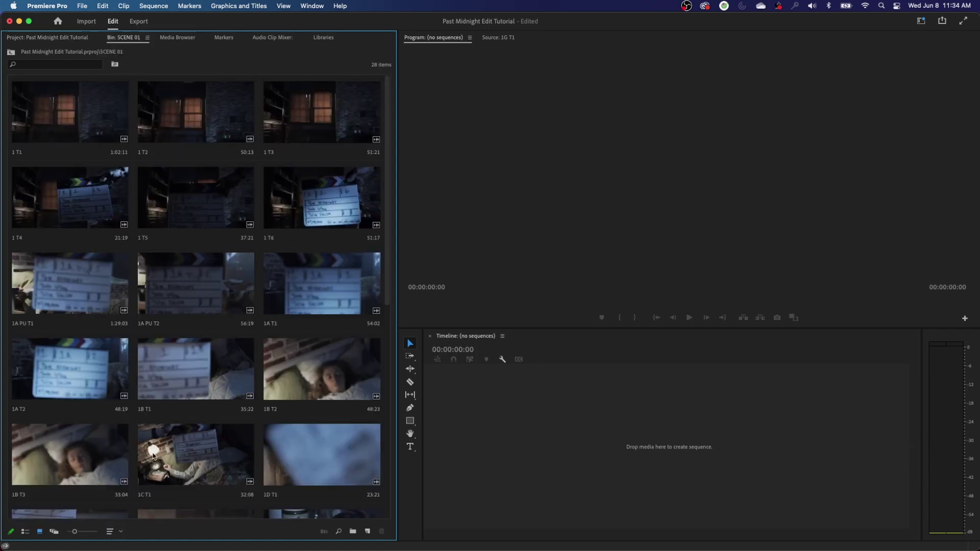
left_click(44, 38)
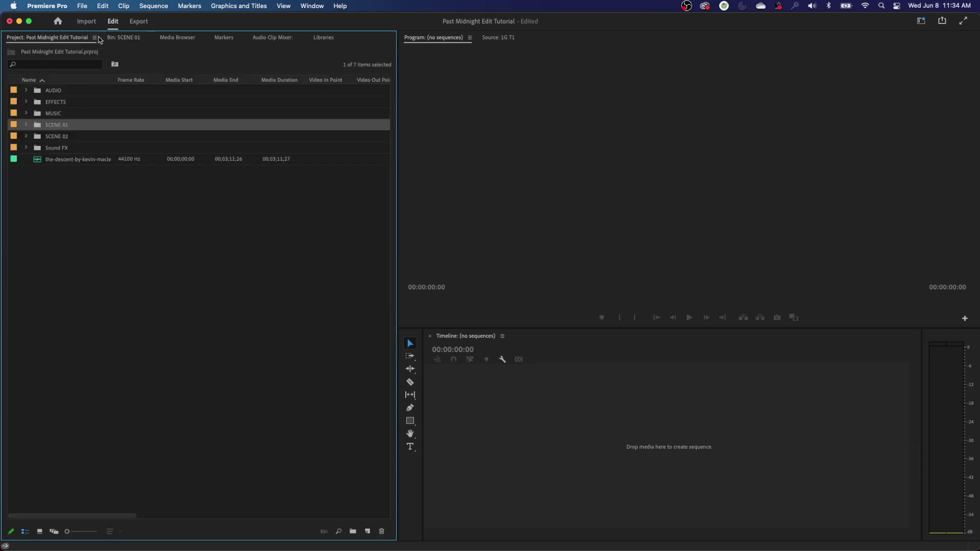
left_click(124, 39)
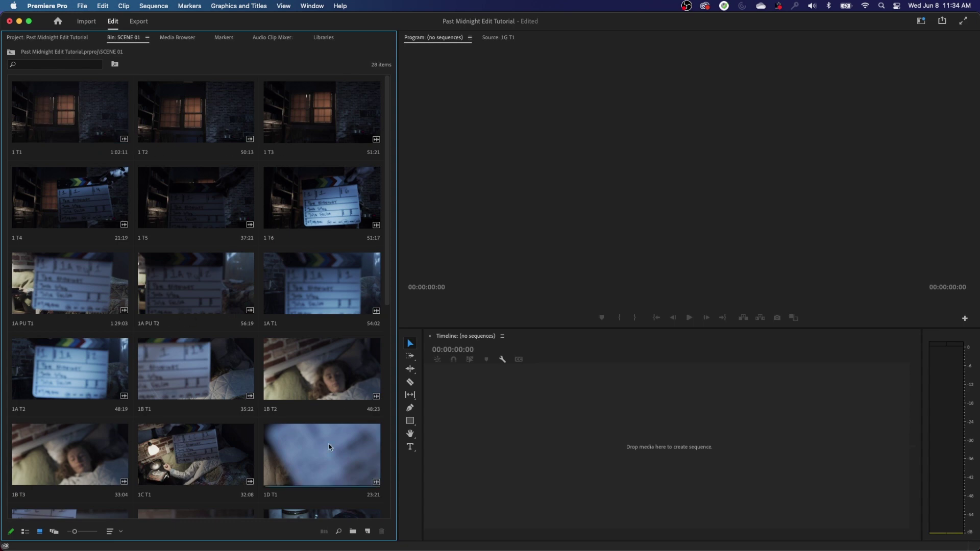
Keep the SCENE 01 bin at three thumbnail columns and maximize it to fill the window.
left_click_drag(392, 256, 335, 253)
mouse_move(78, 534)
left_mouse_down()
mouse_move(91, 534)
mouse_move(74, 534)
left_mouse_up()
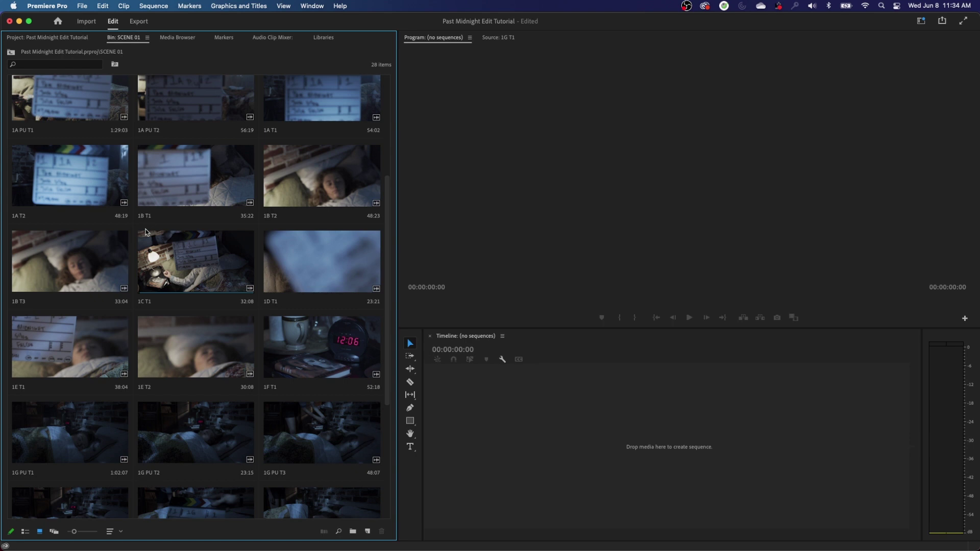
key("grave")
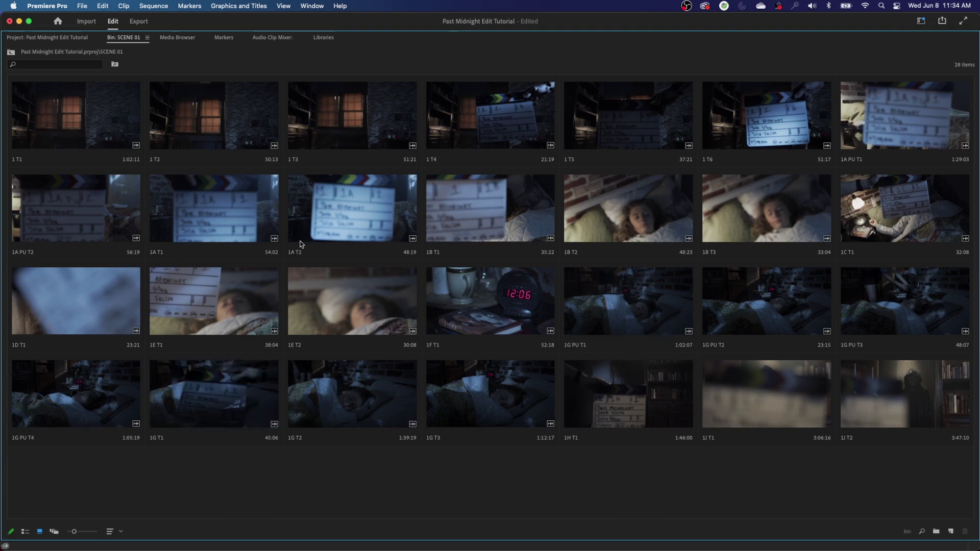
Arrow through the clip grid to 1H T1 and load it in the Source Monitor.
key("Right")
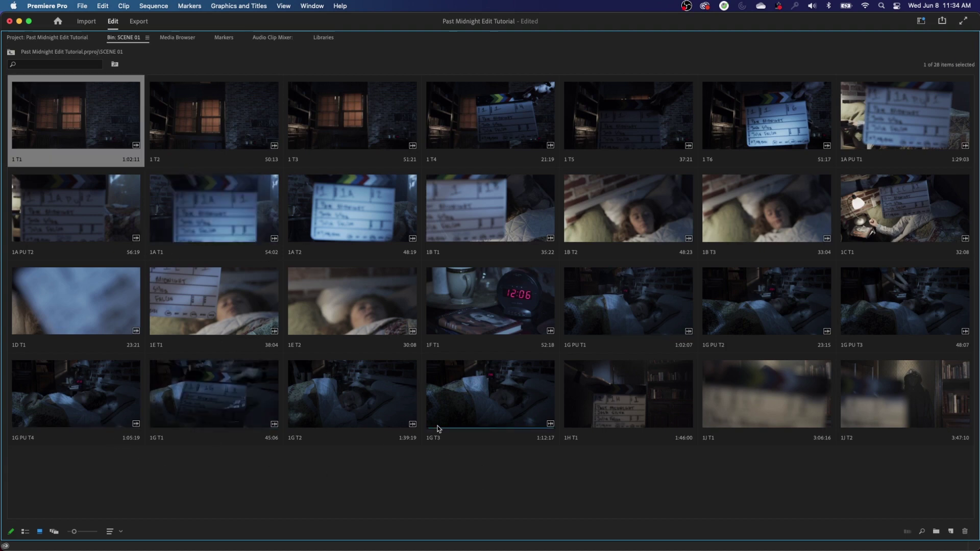
key("Right")
key("Right")
key("Right")
key("Right")
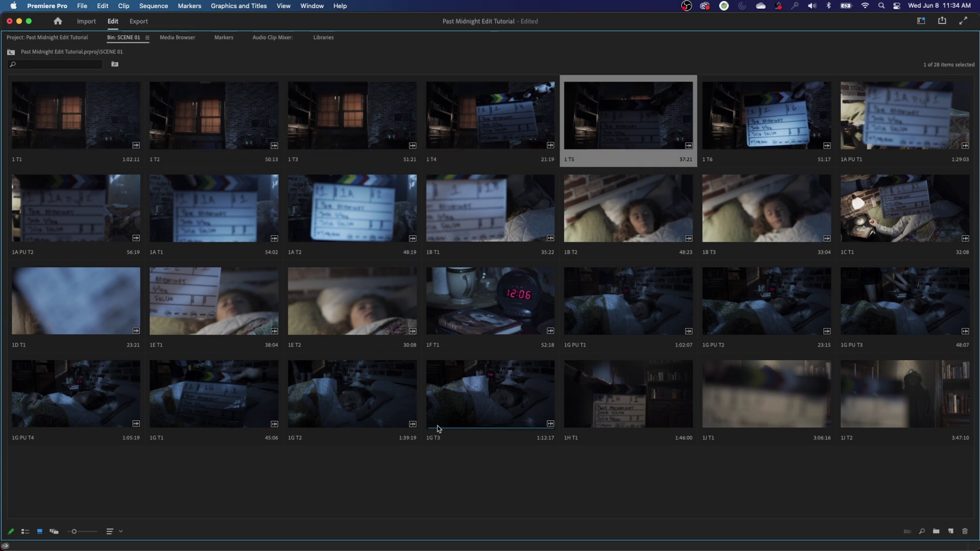
key("Left")
key("Left")
key("Left")
key("Left")
key("Down")
key("Down")
key("Down")
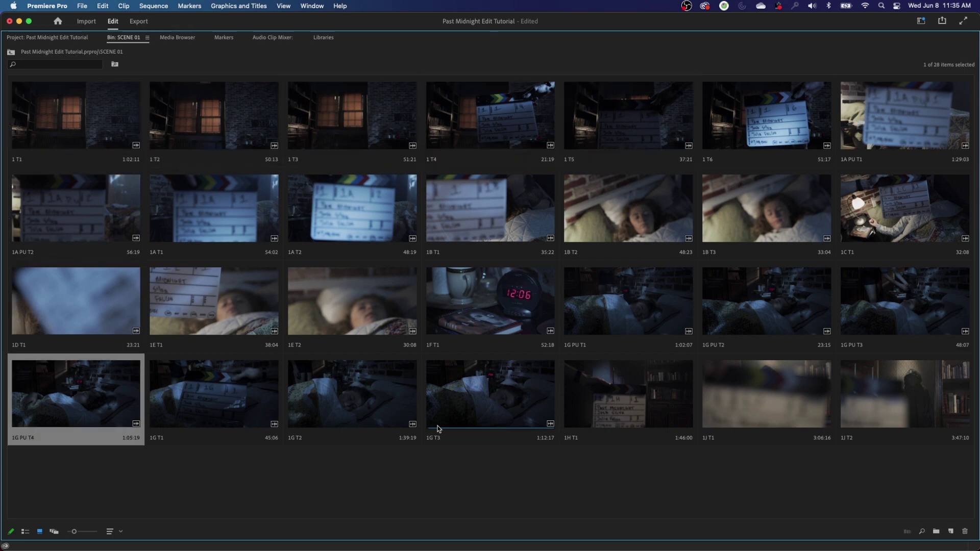
key("Right")
key("Right")
key("Up")
key("Up")
key("Down")
key("Right")
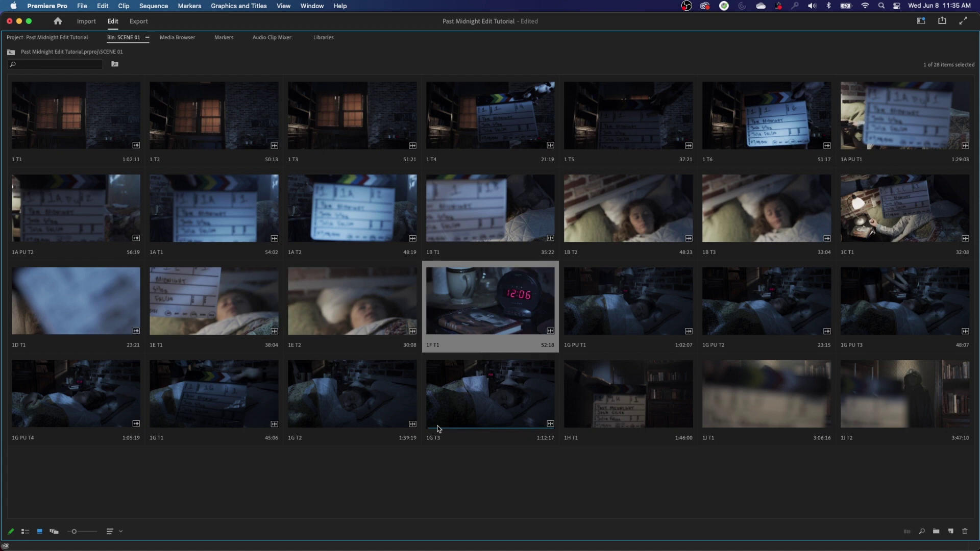
key("Down")
key("Right")
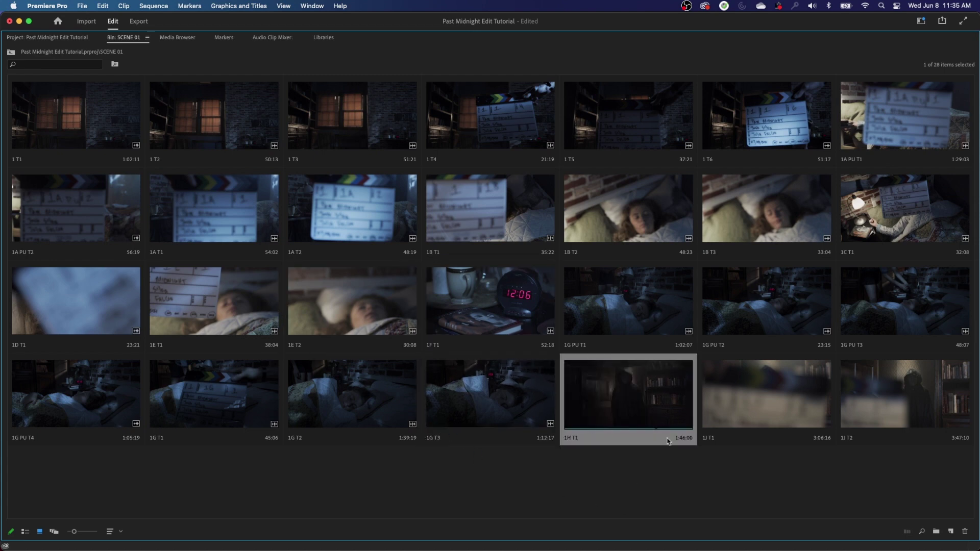
key("shift+o")
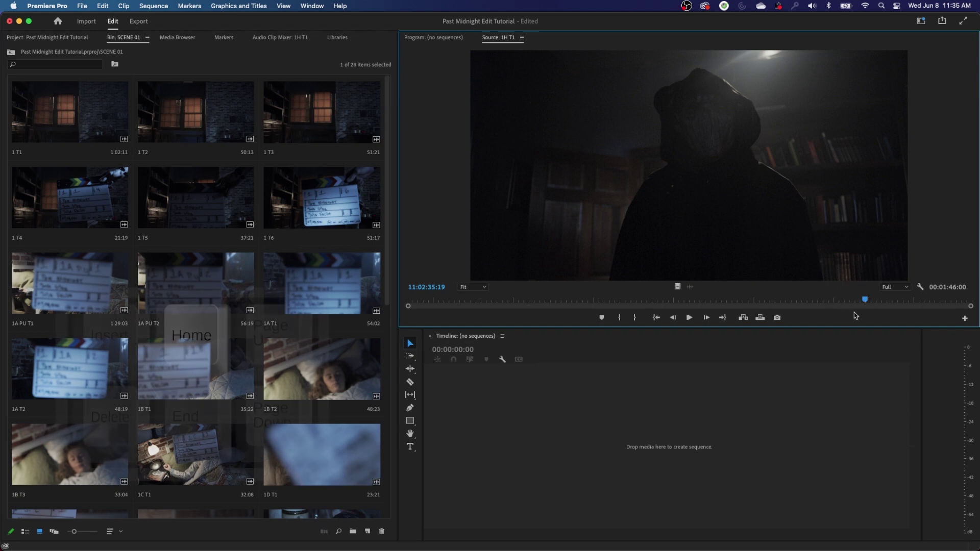
key("Home")
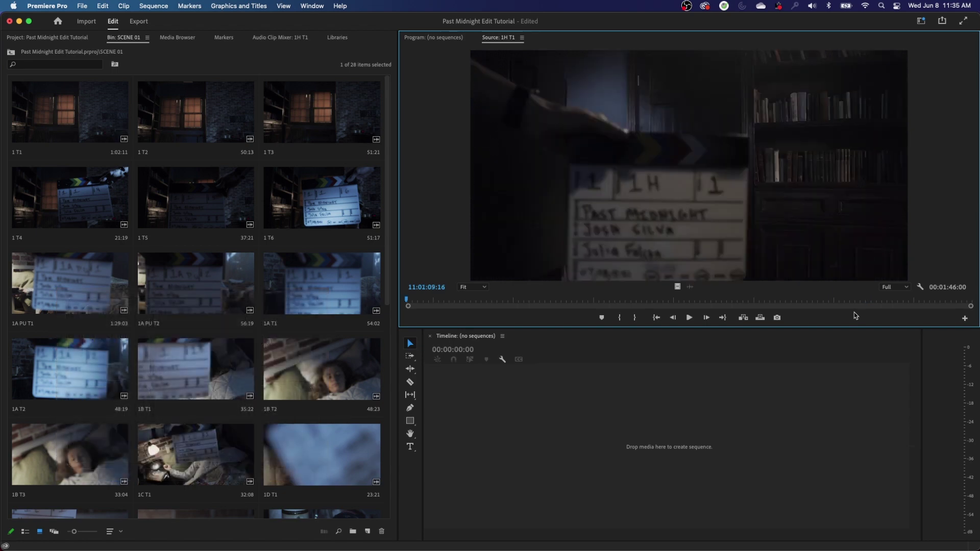
key("space")
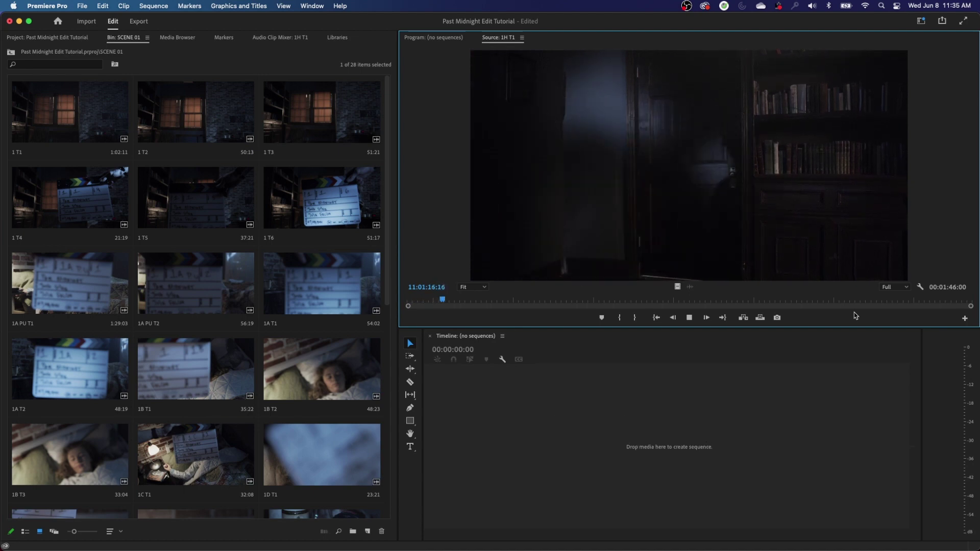
key("space")
key("space")
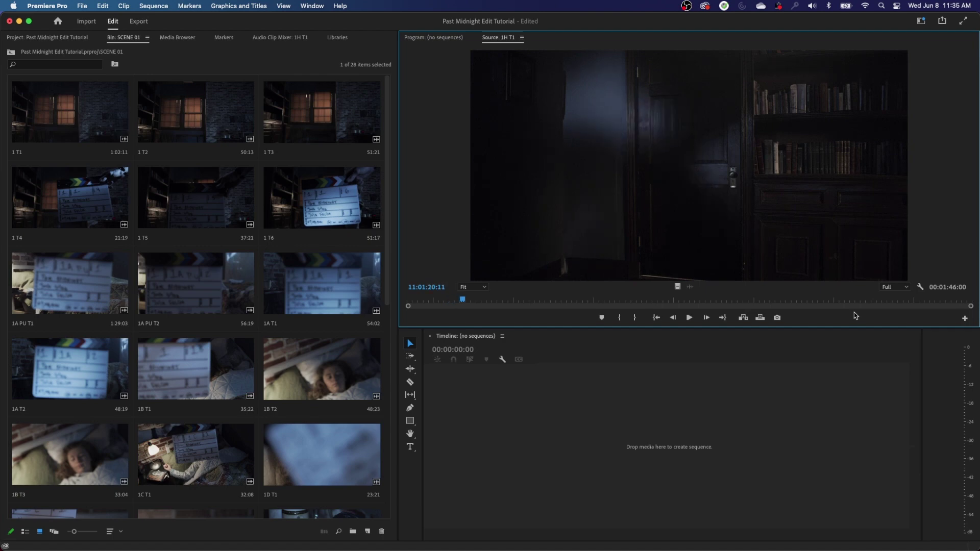
left_click_drag(463, 300, 554, 301)
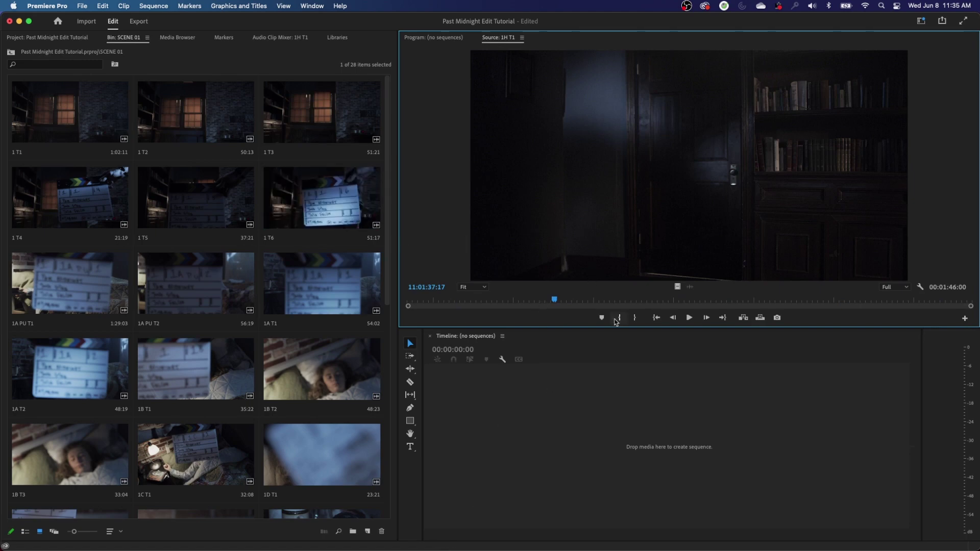
key("shift+1")
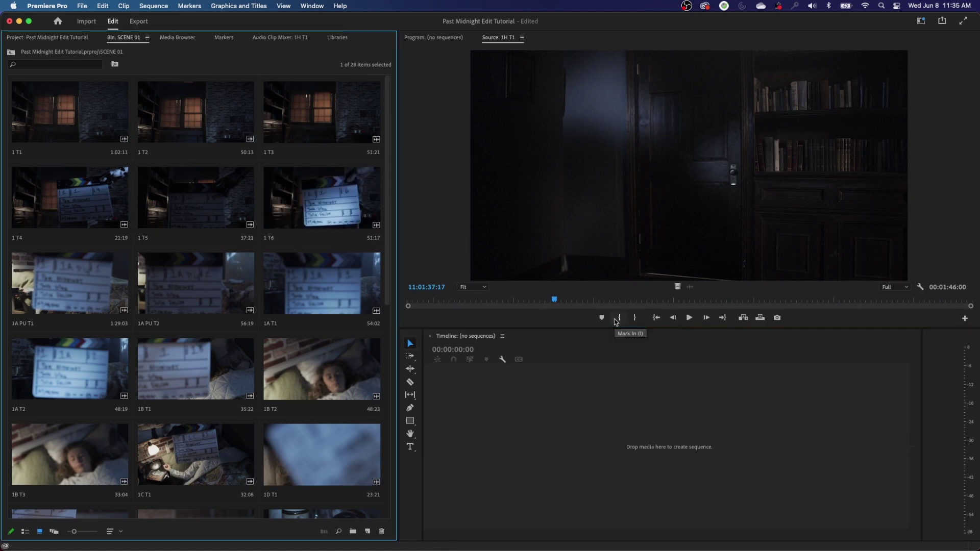
key("grave")
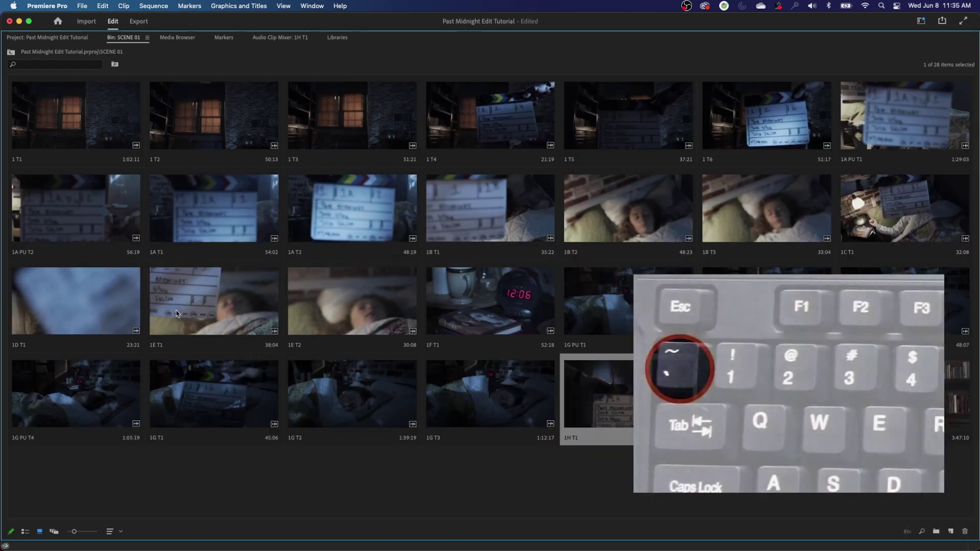
key("grave")
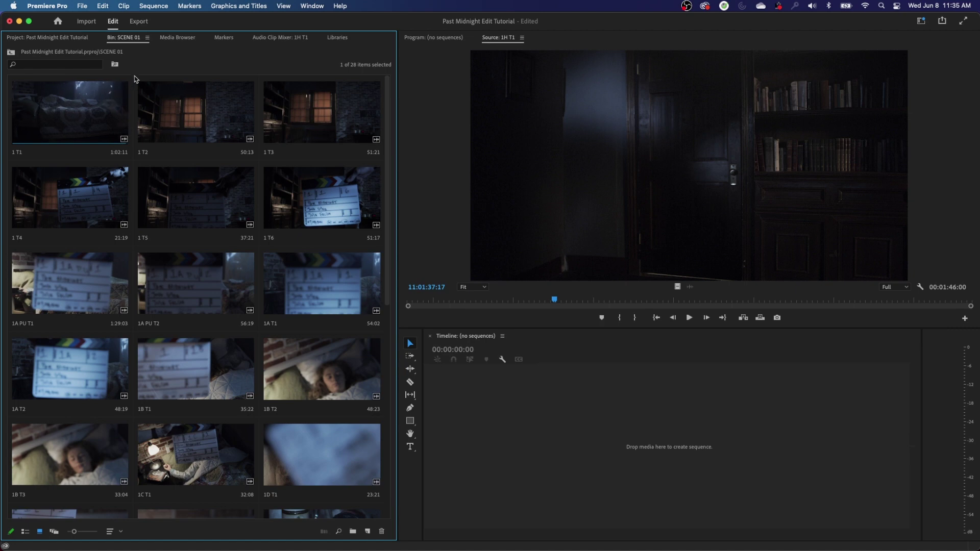
Turn on the bin's Preview Area to show clip 1 T1's details, then bring up the Program monitor.
left_click(148, 40)
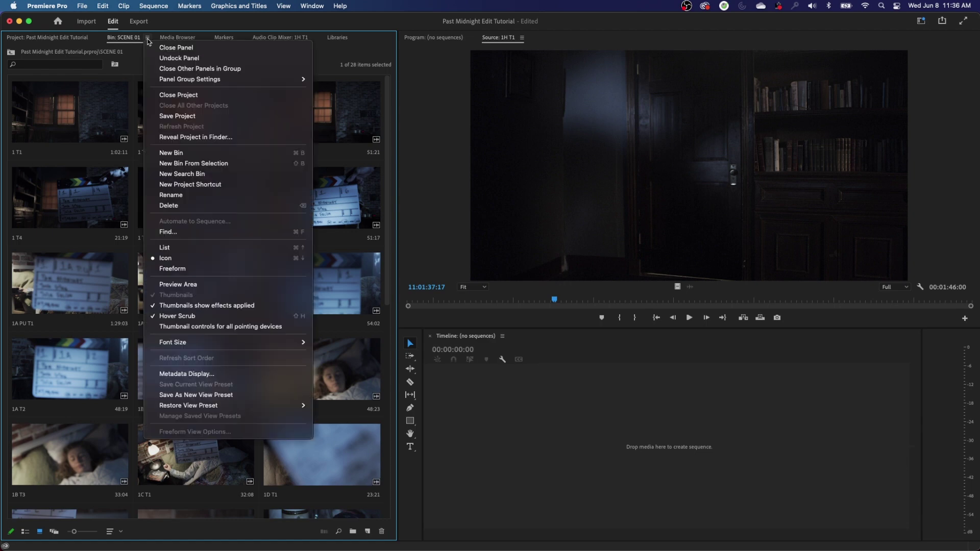
left_click(174, 284)
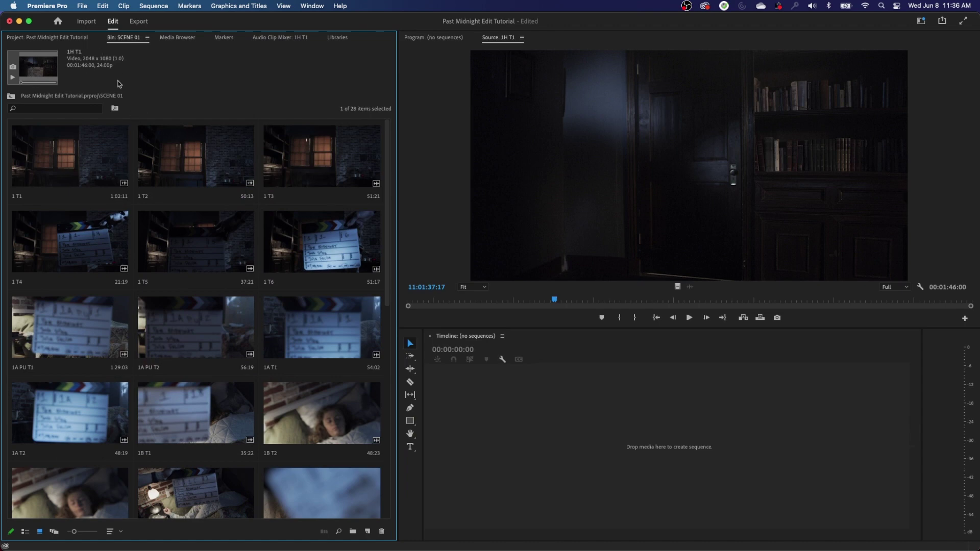
left_click(95, 177)
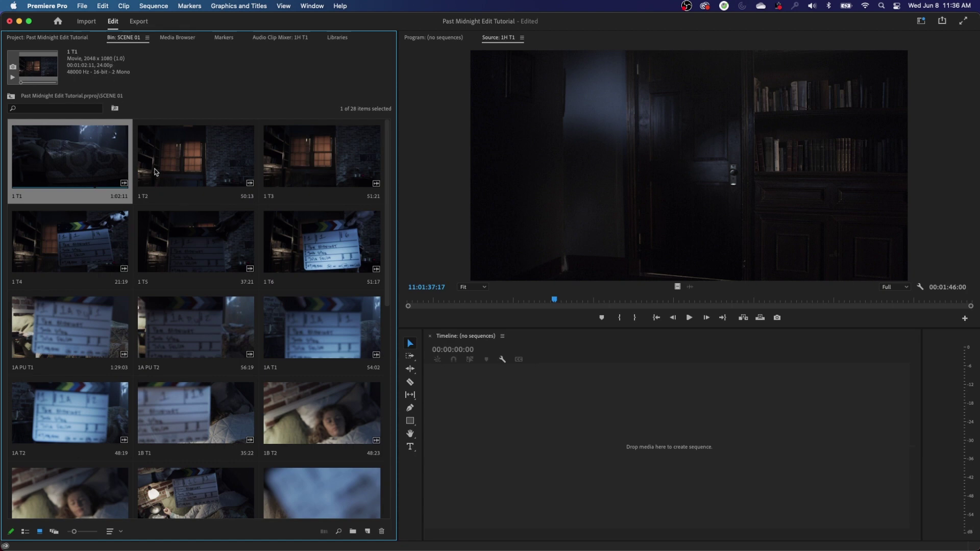
key("shift+4")
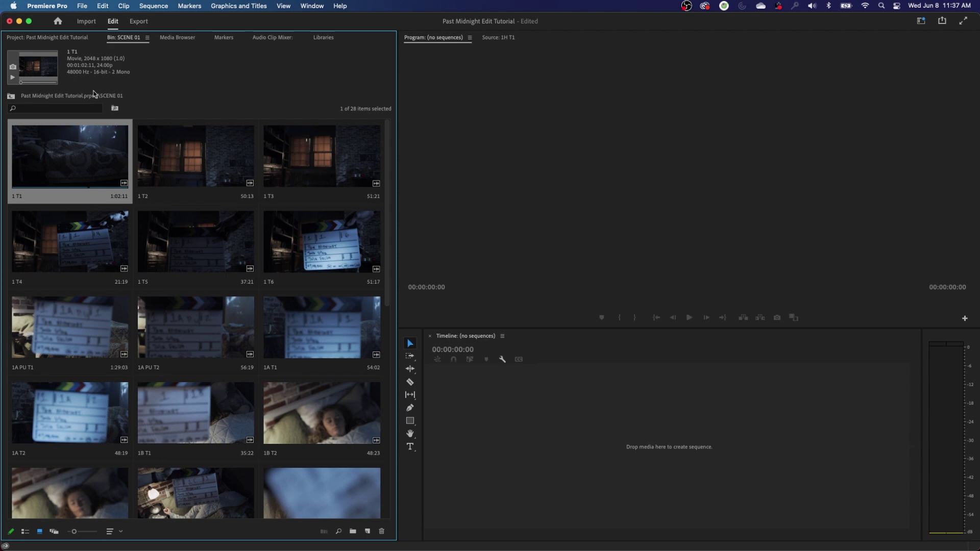
Skim the 1J, 1G and 1F takes in the preview, then select take 1 T1.
scroll(75, 153, "down", 10)
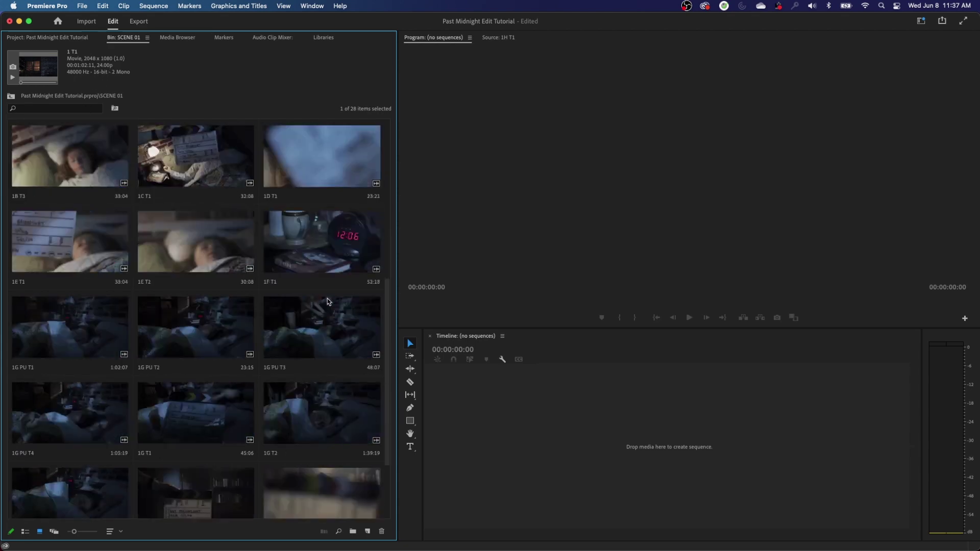
left_click(109, 456)
left_click(297, 389)
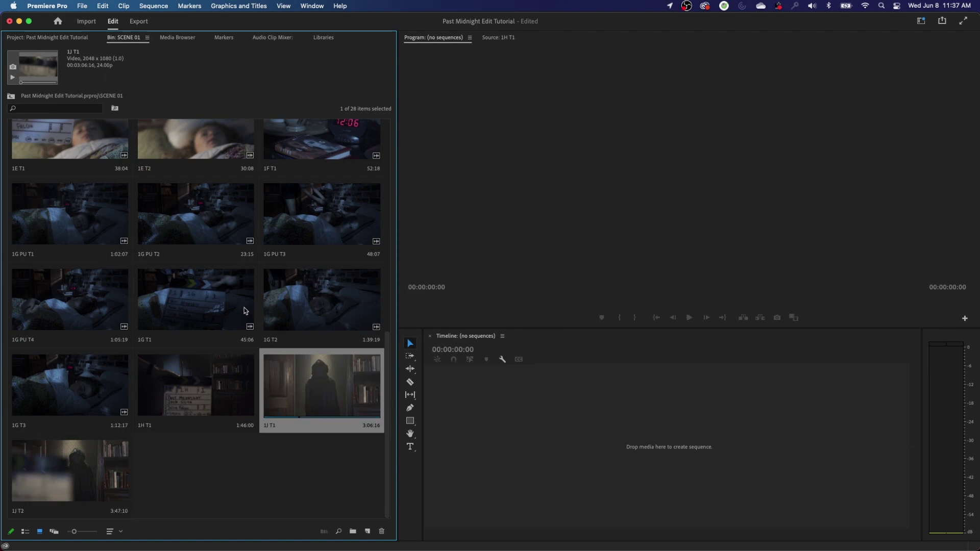
left_click(225, 309)
left_click(67, 215)
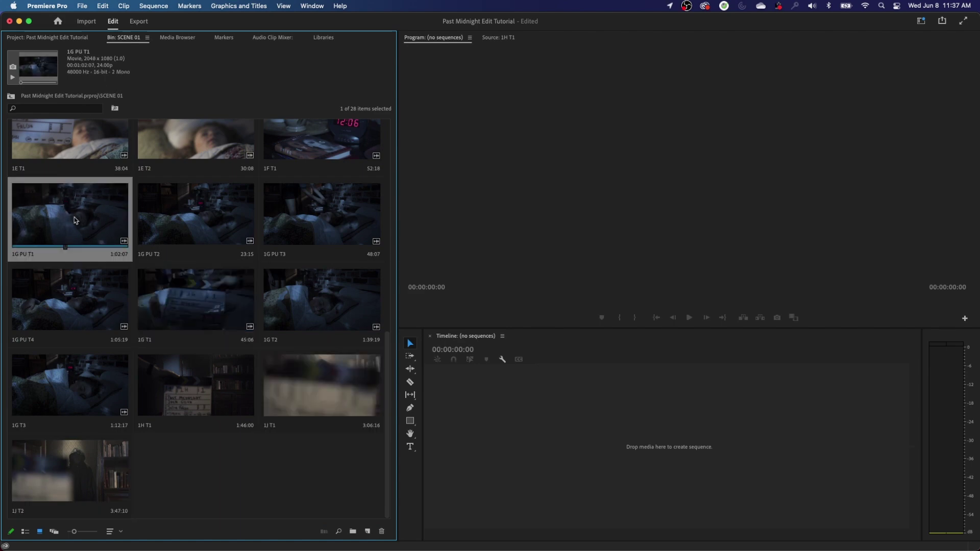
left_click(194, 217)
left_click(317, 214)
left_click(298, 159)
scroll(172, 235, "up", 10)
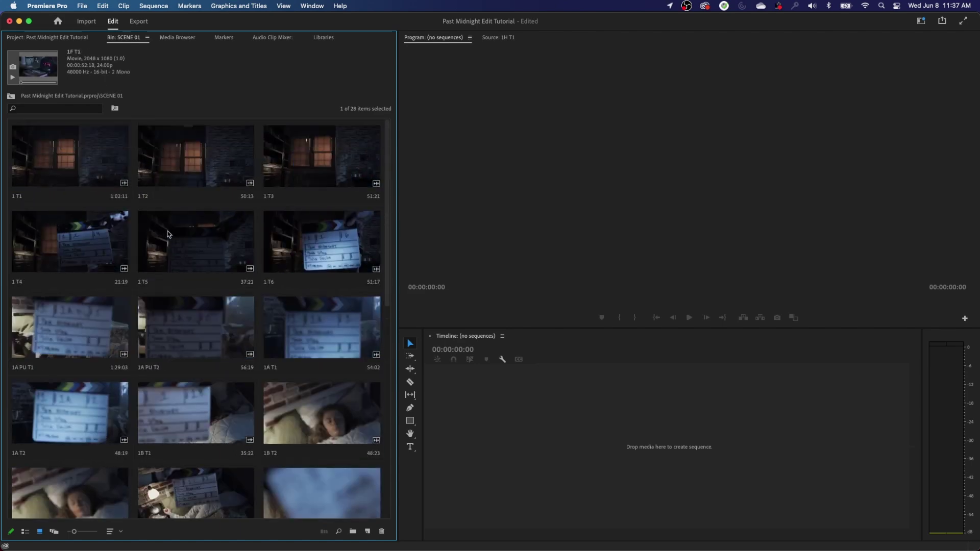
left_click(90, 171)
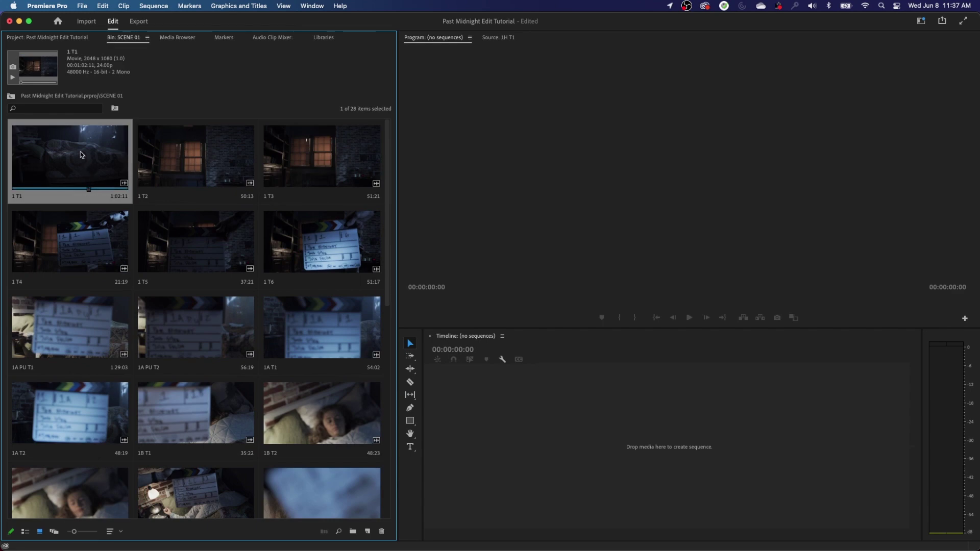
Drag 1 T1 onto the empty timeline to make a 2048 x 1080 24p sequence, then delete its clips.
left_click_drag(374, 389, 525, 446)
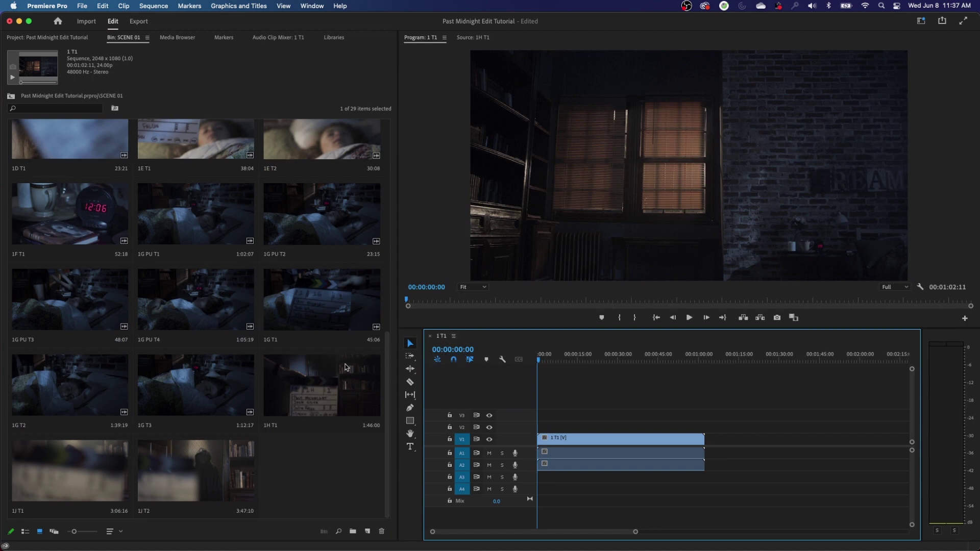
scroll(343, 374, "up", 10)
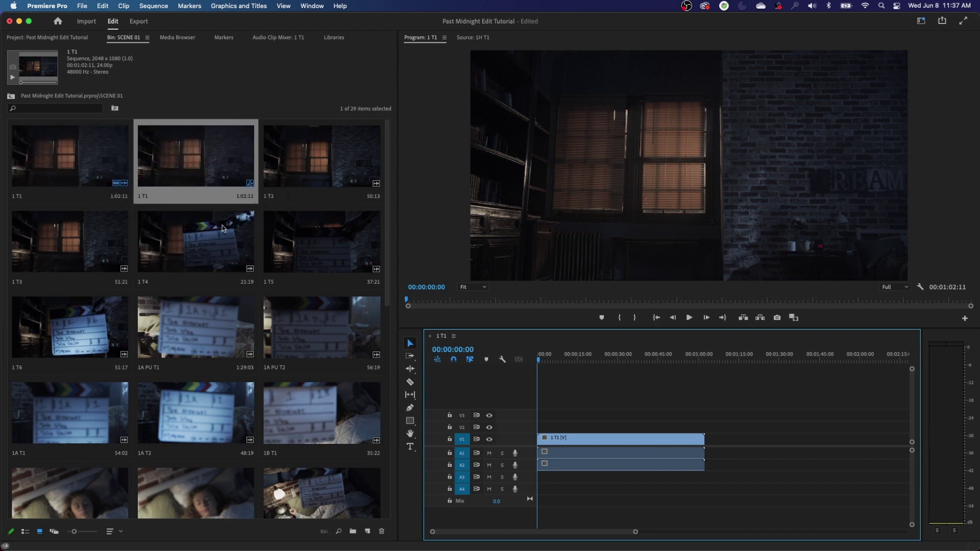
left_click_drag(575, 405, 637, 477)
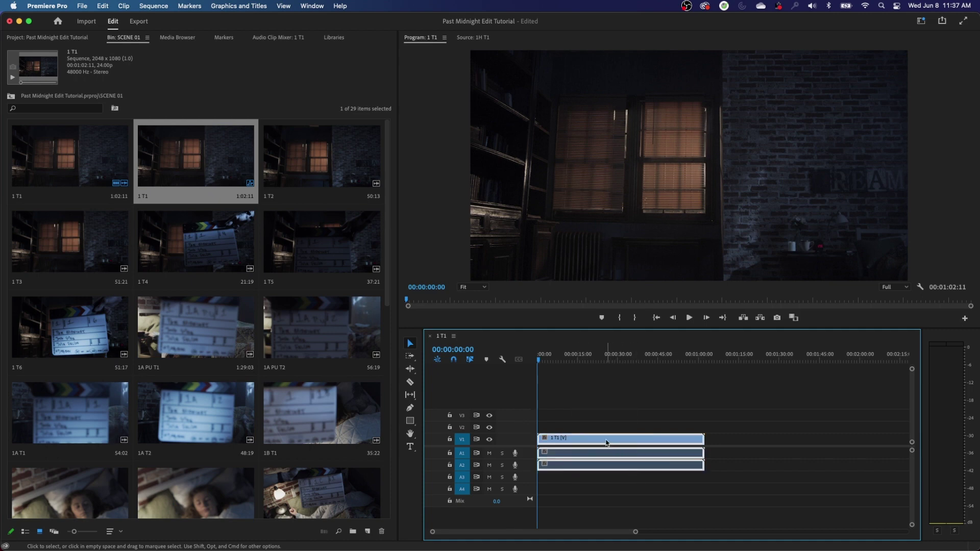
key("Delete")
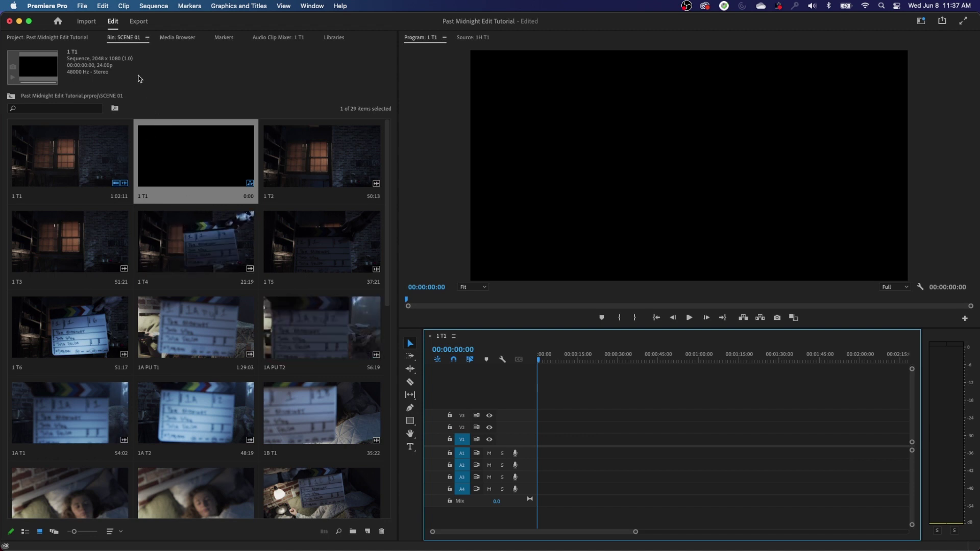
Drag the 1 T1 sequence out of SCENE 01 to the project root and collapse the folder.
left_click(59, 40)
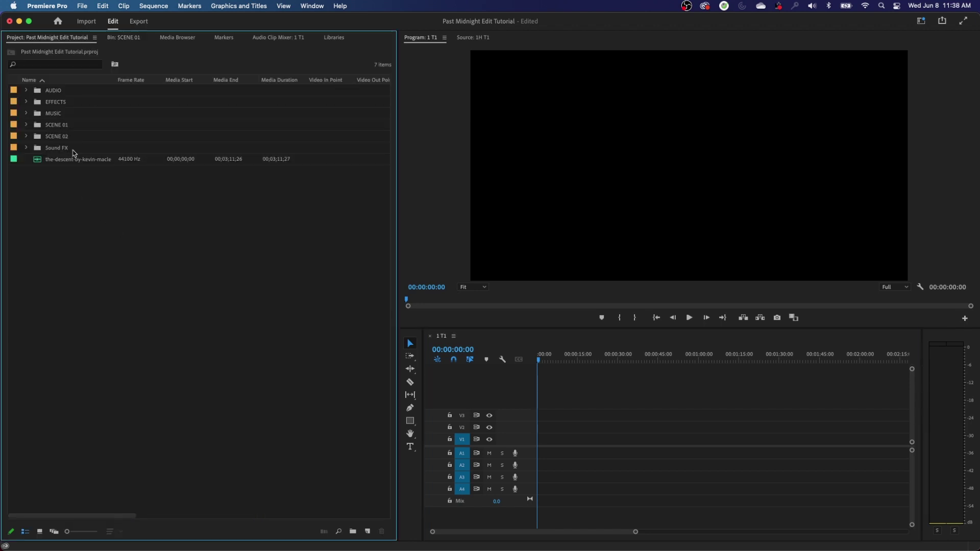
left_click(26, 125)
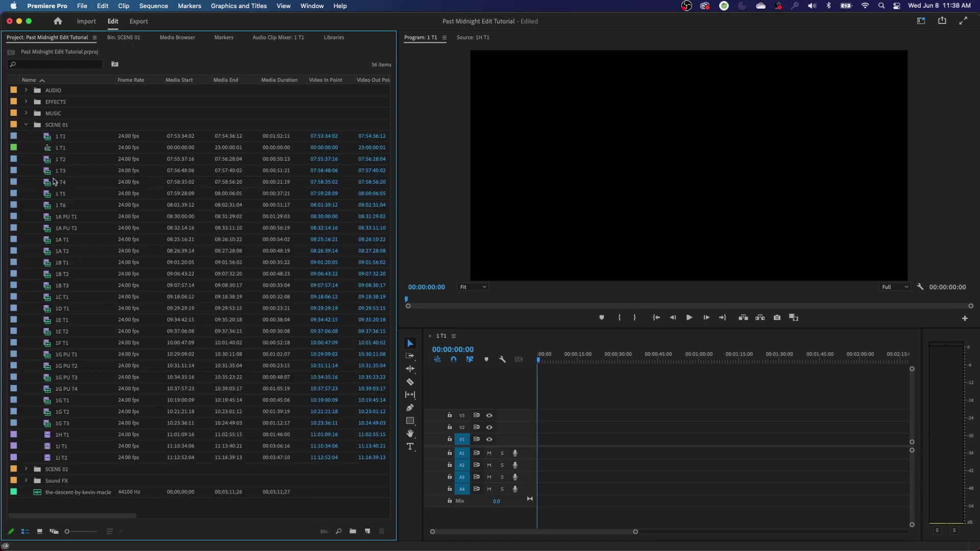
left_click(49, 150)
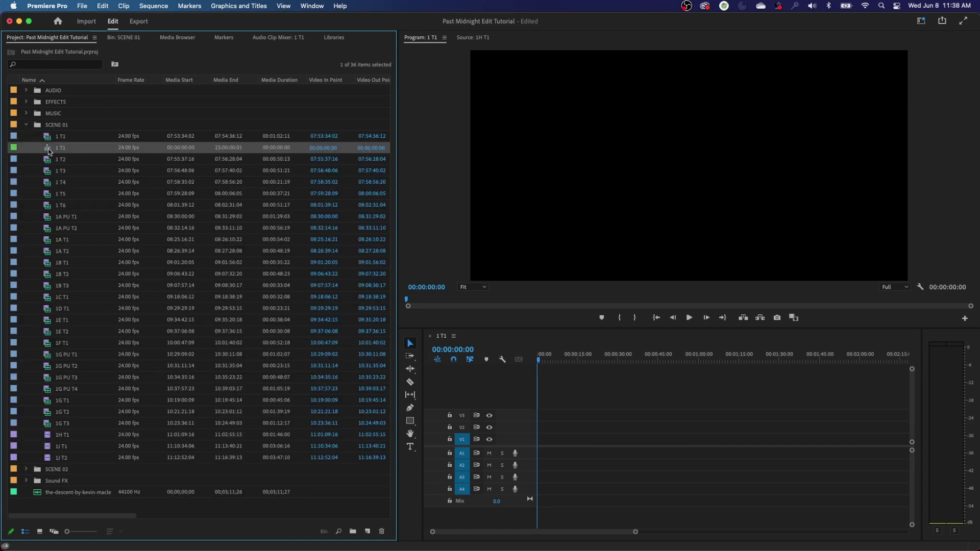
left_click_drag(46, 148, 28, 149)
key("super+z")
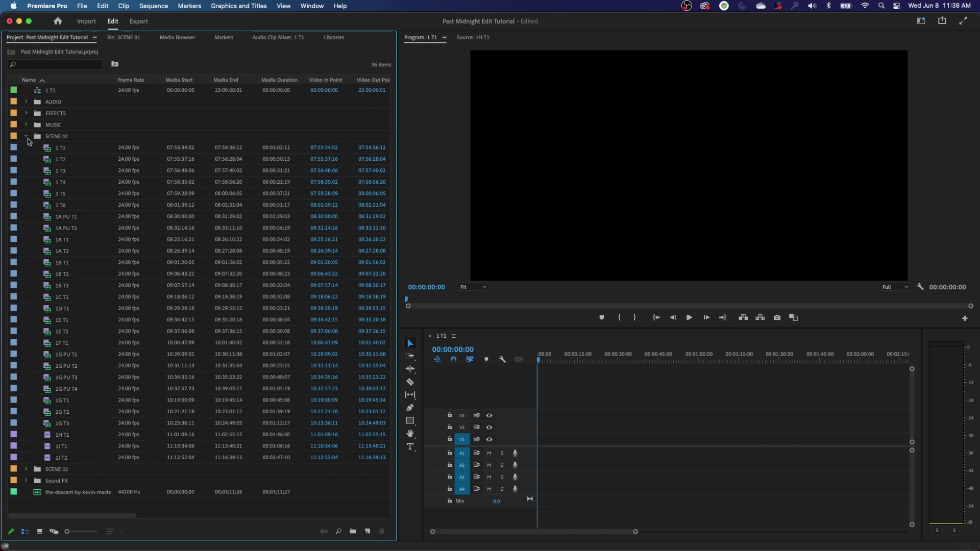
left_click(26, 137)
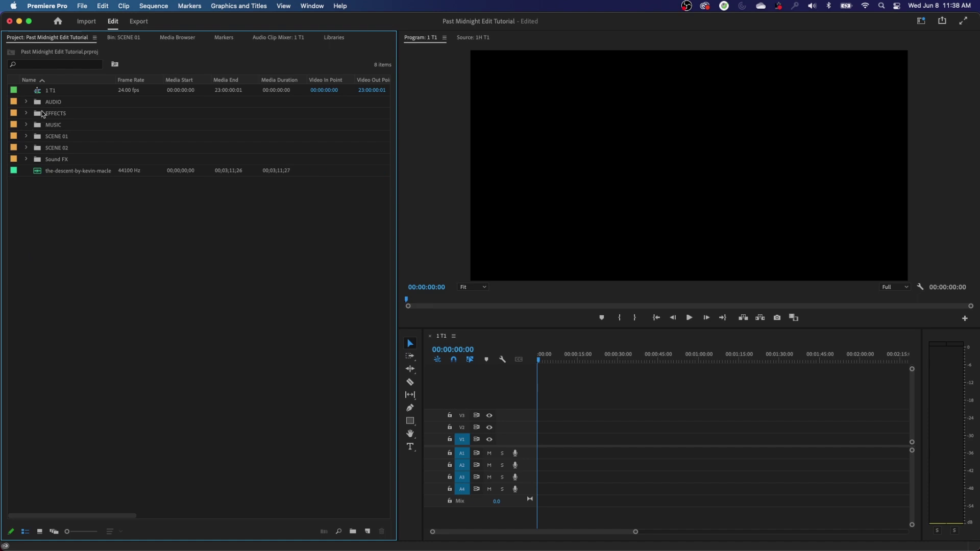
Rename sequence 1 T1 to 'ASSEMBLY EDIT' in the Project panel, cancelling a stray AUDIO bin rename.
left_click(49, 93)
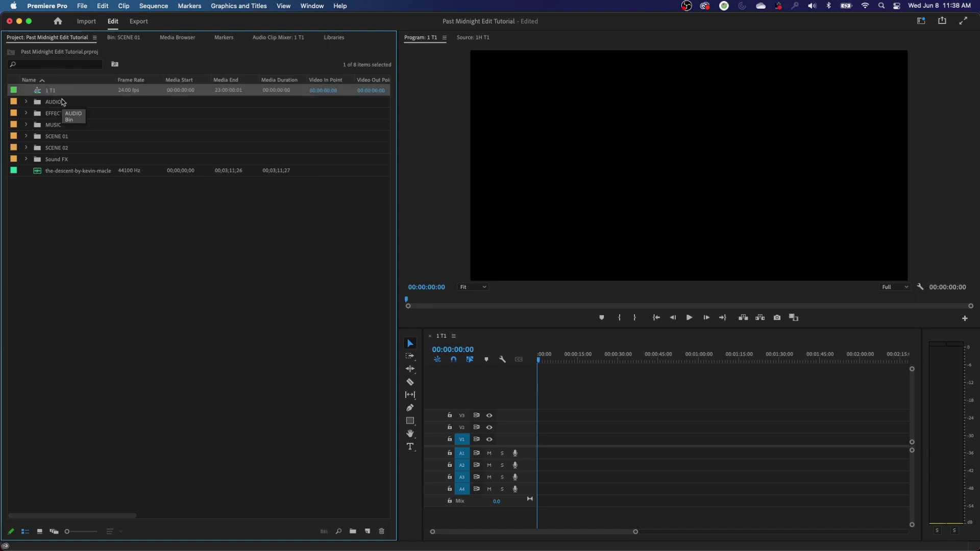
left_click(62, 96)
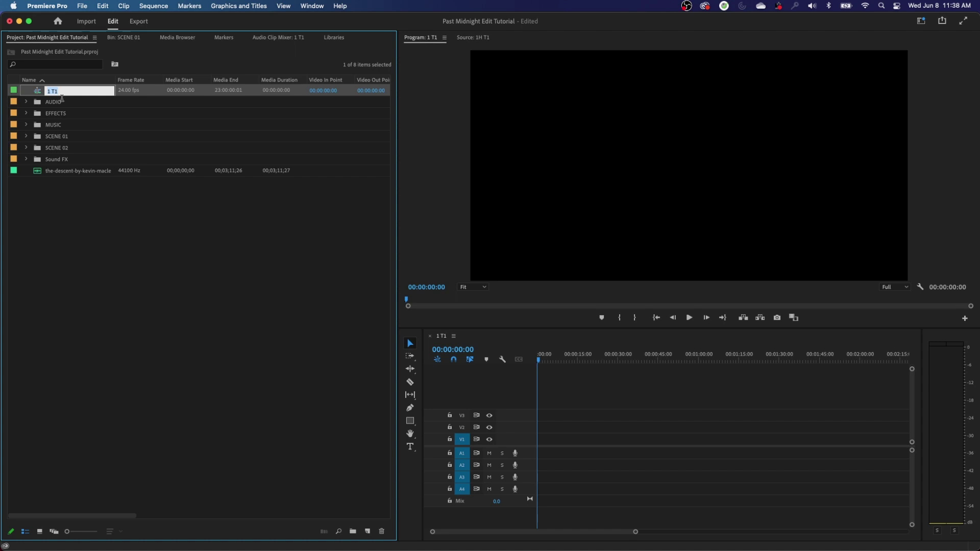
type("ASSEMBL")
type("Y EDIT")
key("Tab")
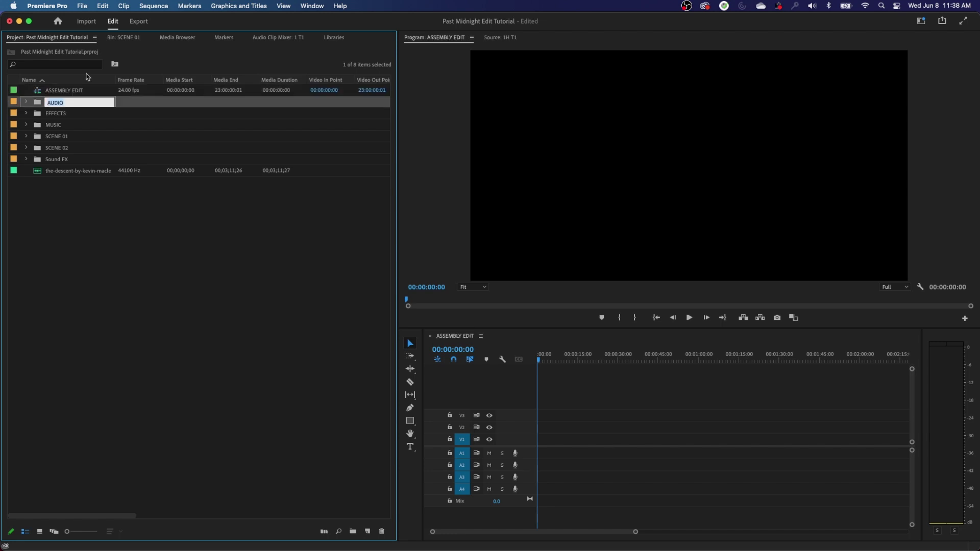
left_click(75, 211)
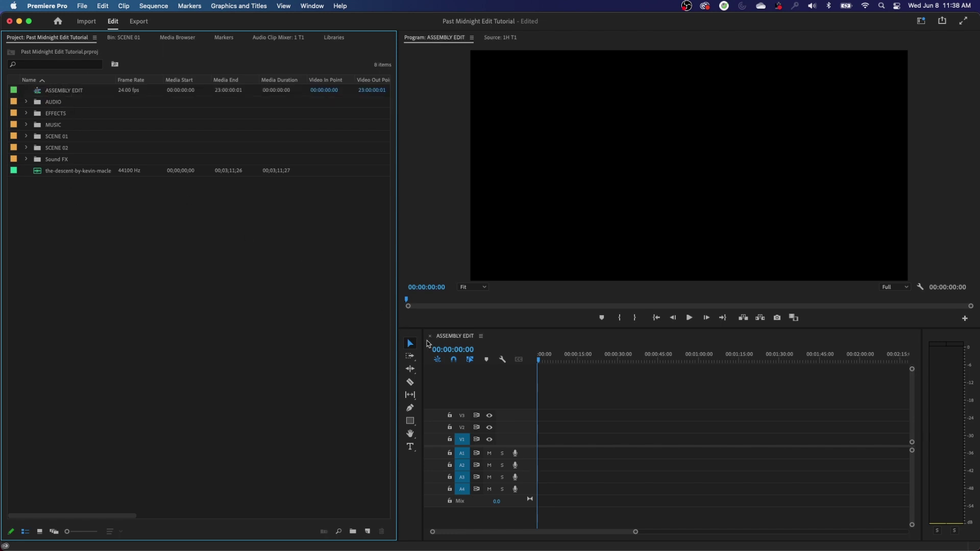
left_click(455, 338)
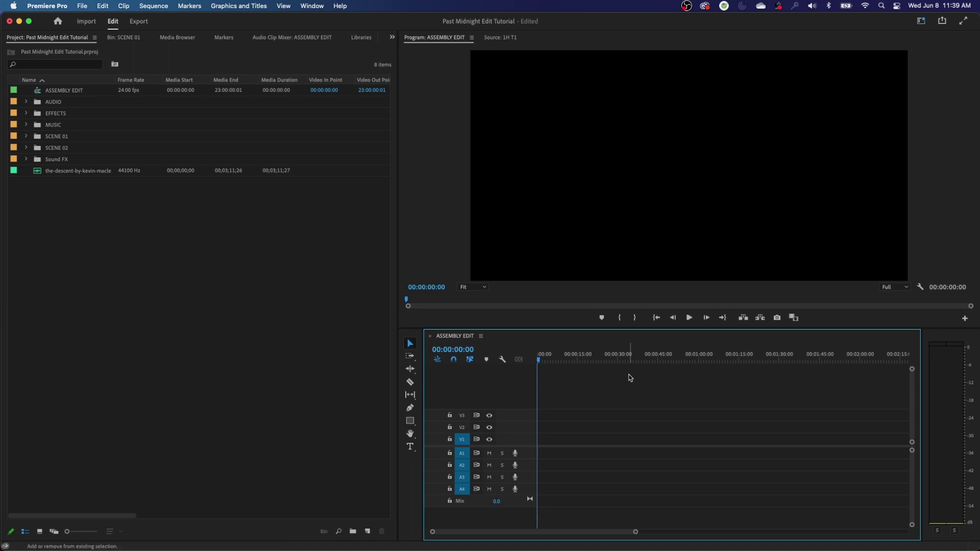
key("shift+1")
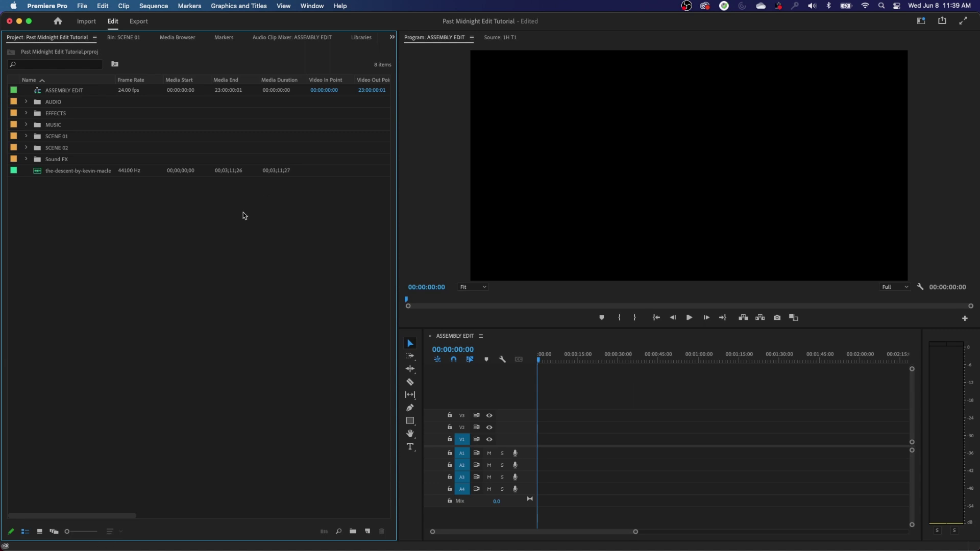
key("shift+1")
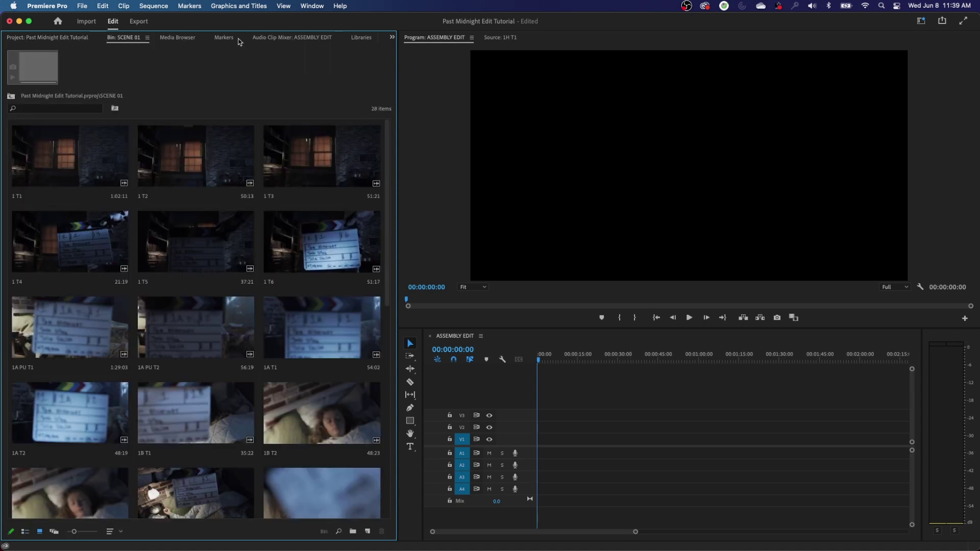
left_click(53, 41)
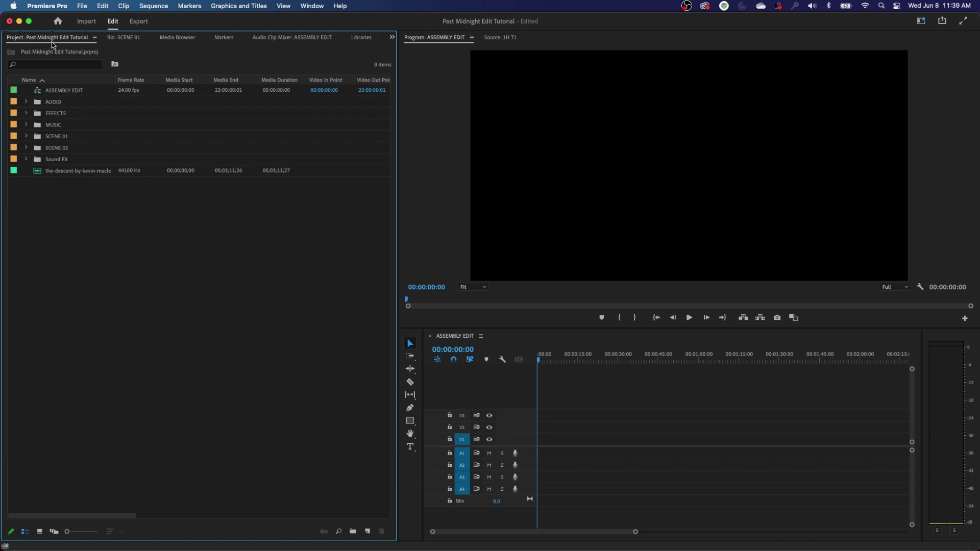
Open SCENE 02 in a tab after Bin: SCENE 01, in Icon View with enlarged thumbnails.
double_click(59, 150)
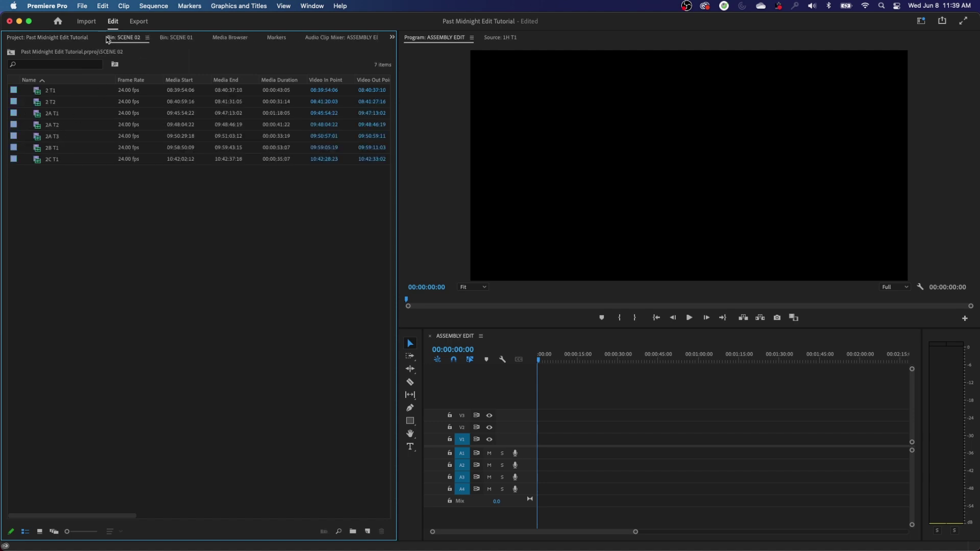
left_click_drag(107, 40, 134, 39)
left_click(40, 531)
left_click(122, 533)
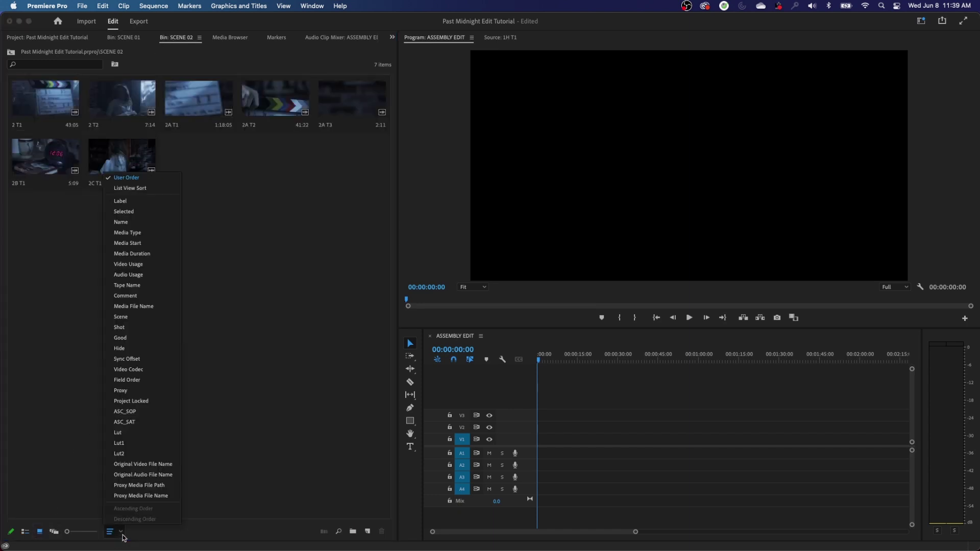
left_click(128, 189)
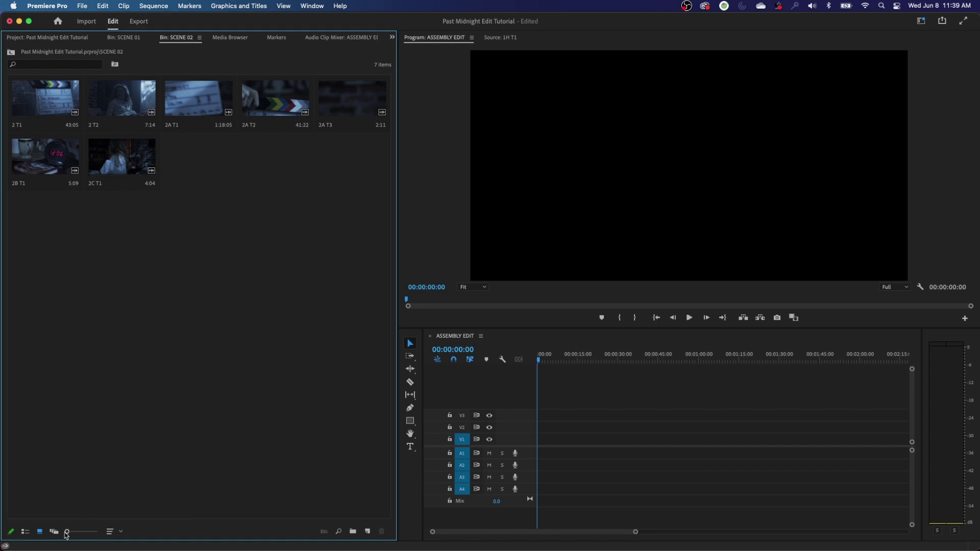
left_click_drag(66, 533, 83, 534)
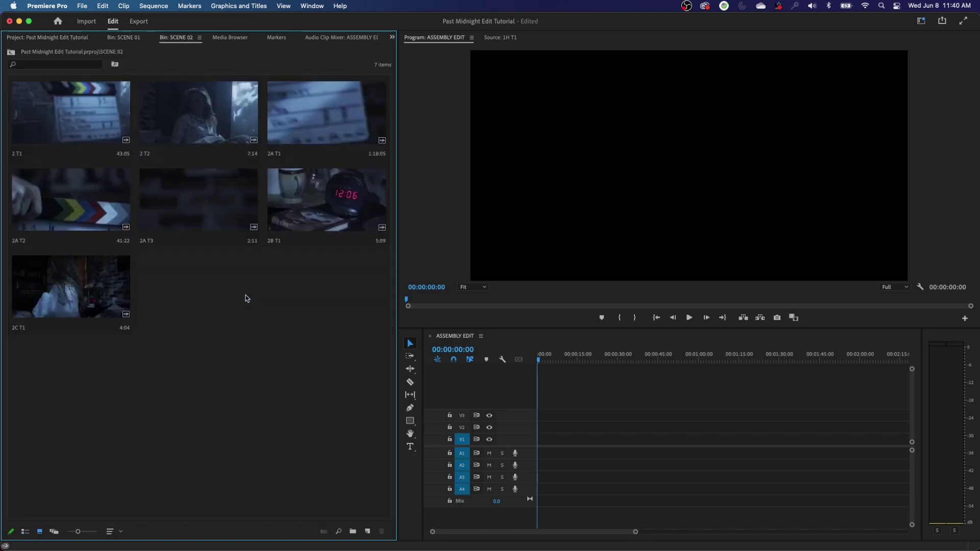
Cycle Shift+1 through the Project, SCENE 02 and SCENE 01 tabs.
key("shift+1")
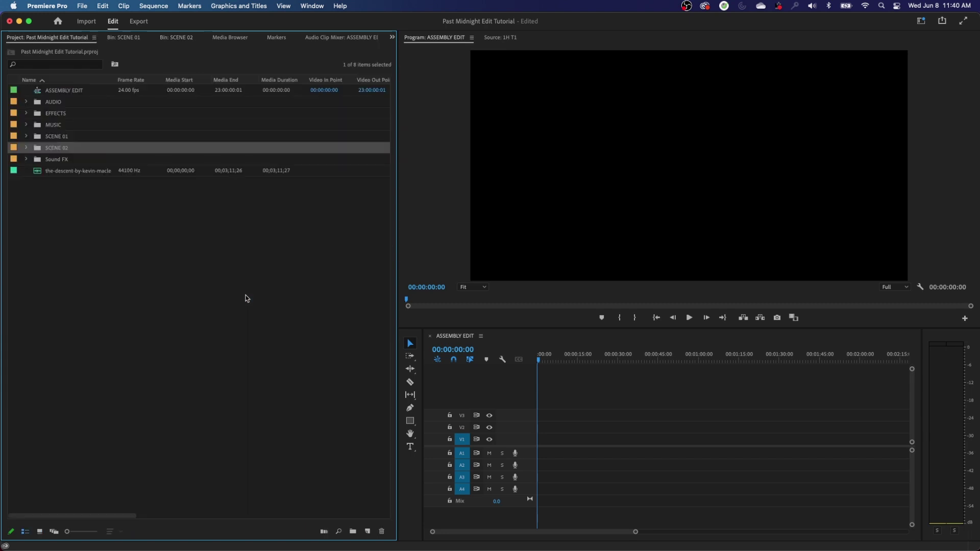
key("shift+1")
key("shift+1")
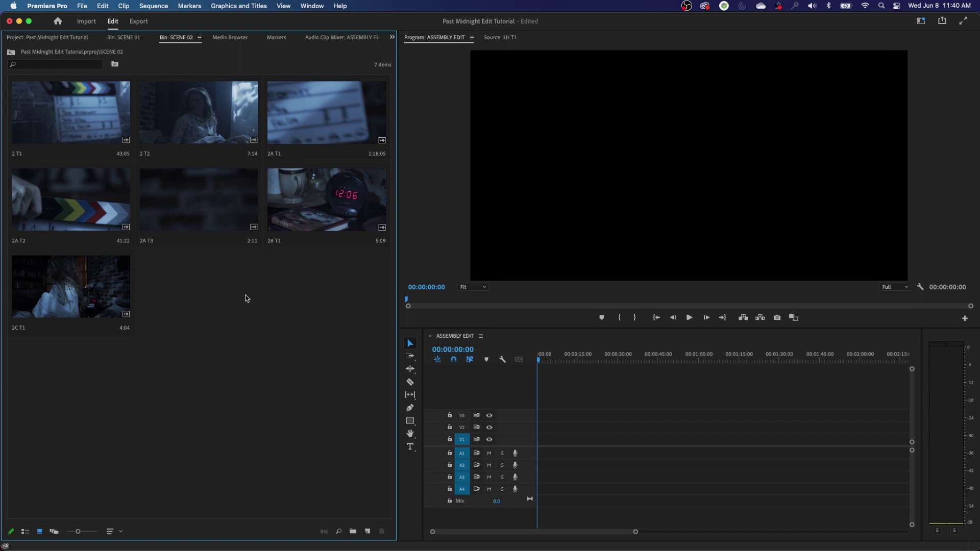
key("shift+1")
key("shift+1")
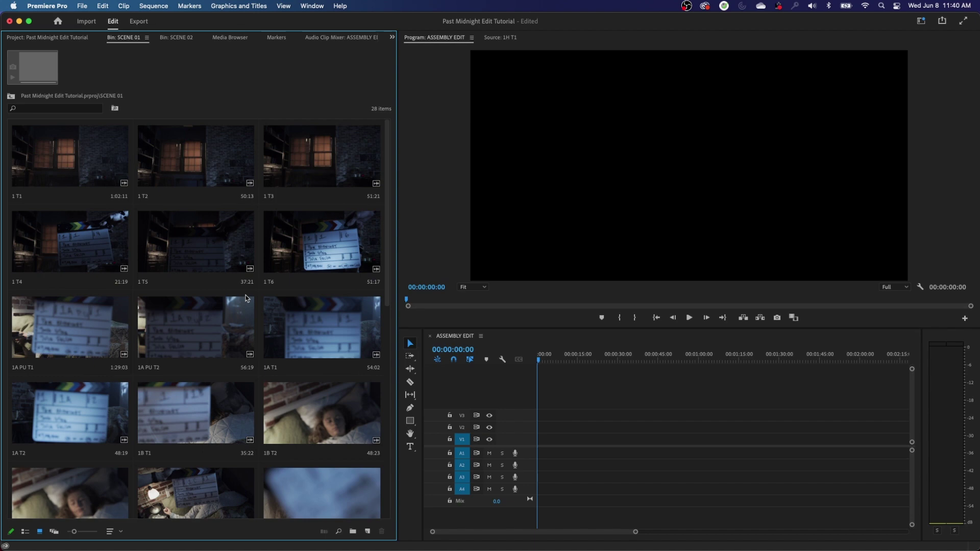
Arrow through the SCENE 01 clips and open take 1 T5 in the Source Monitor.
key("Right")
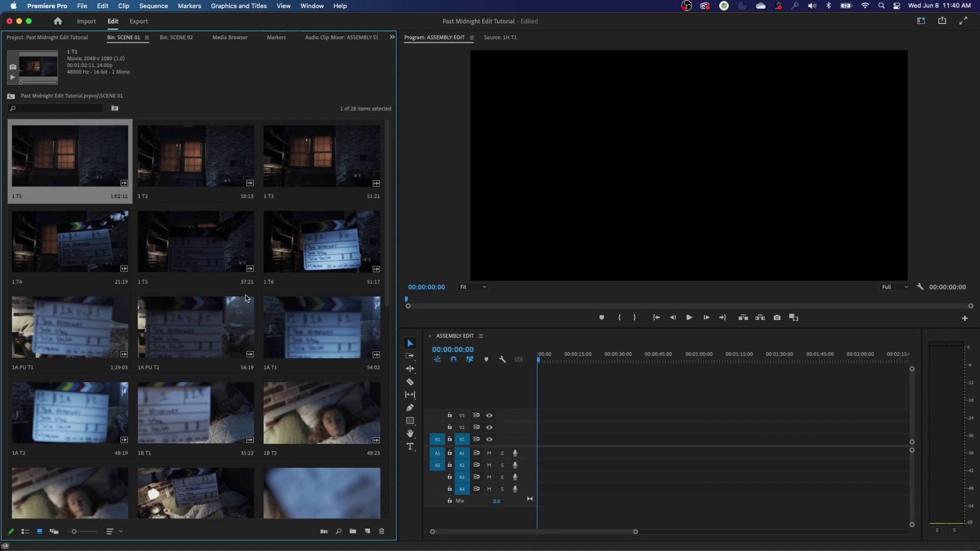
key("Down")
key("Right")
key("Down")
key("Down")
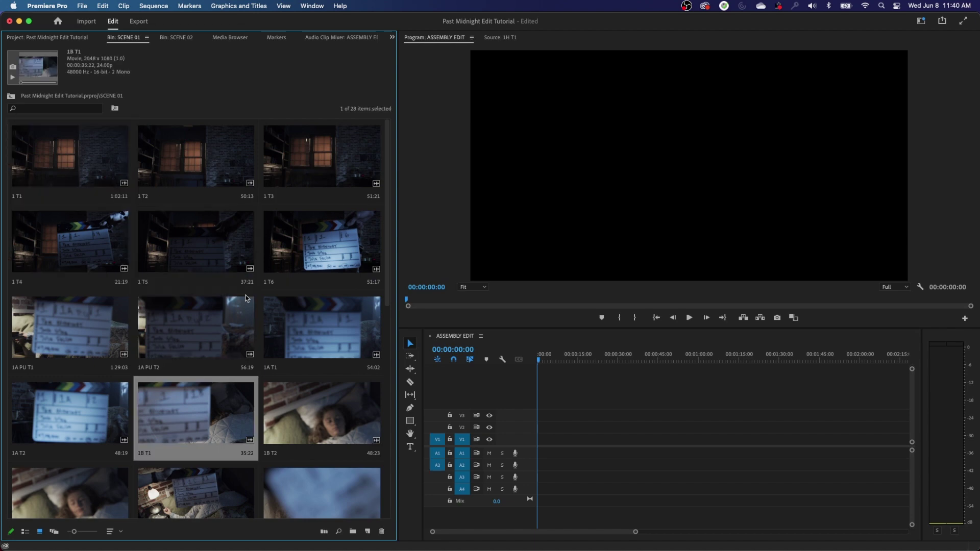
scroll(246, 298, "down", 1)
key("Up")
key("Up")
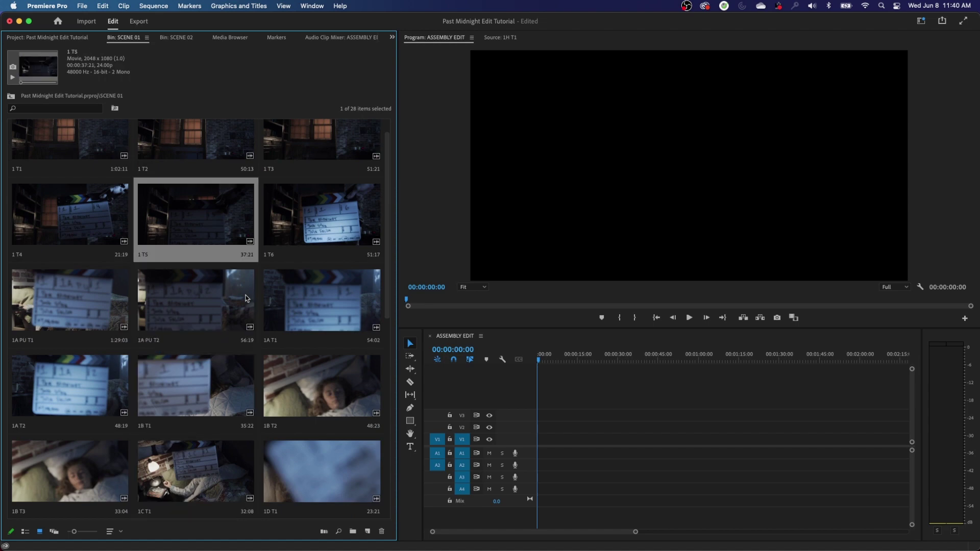
key("Return")
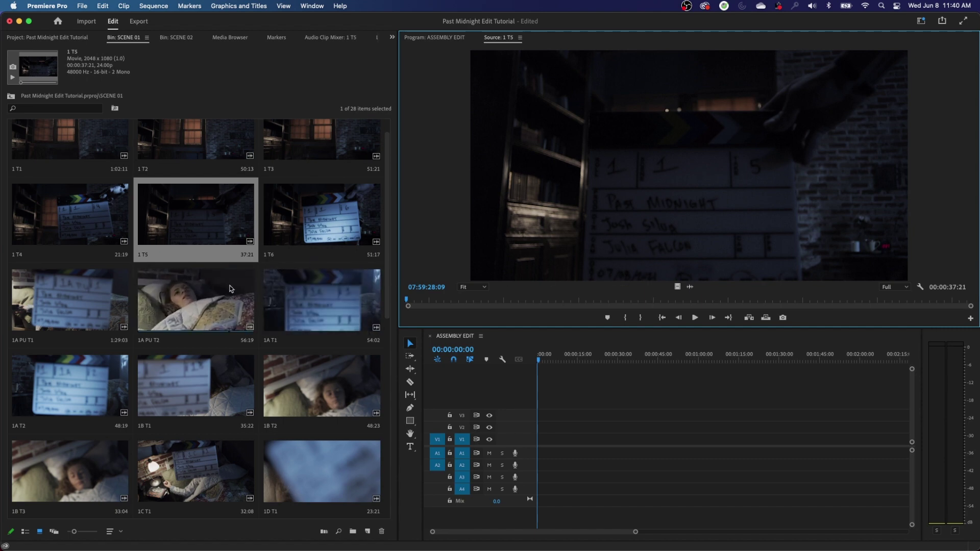
Open clip 1 T6 at its take 6 slate, then switch to the script in Photoshop.
key("grave")
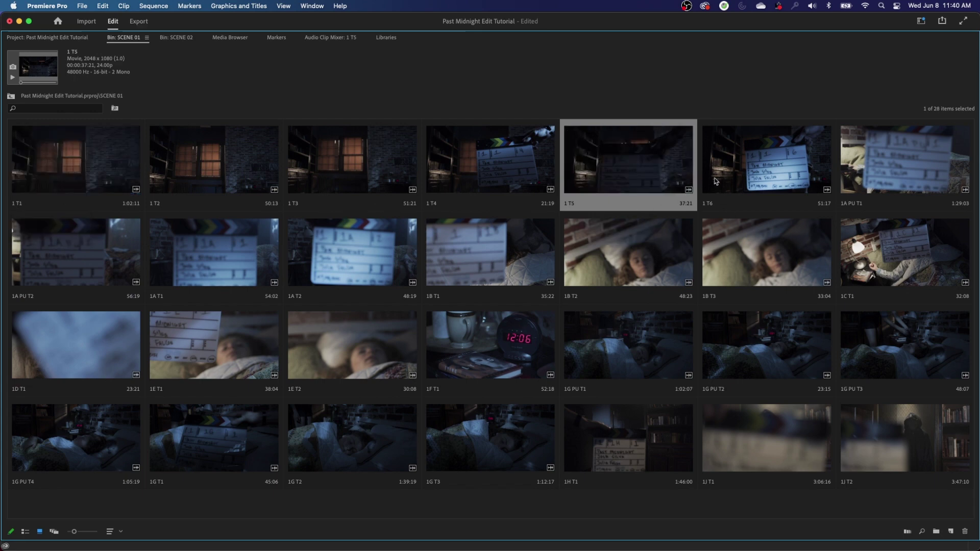
double_click(751, 177)
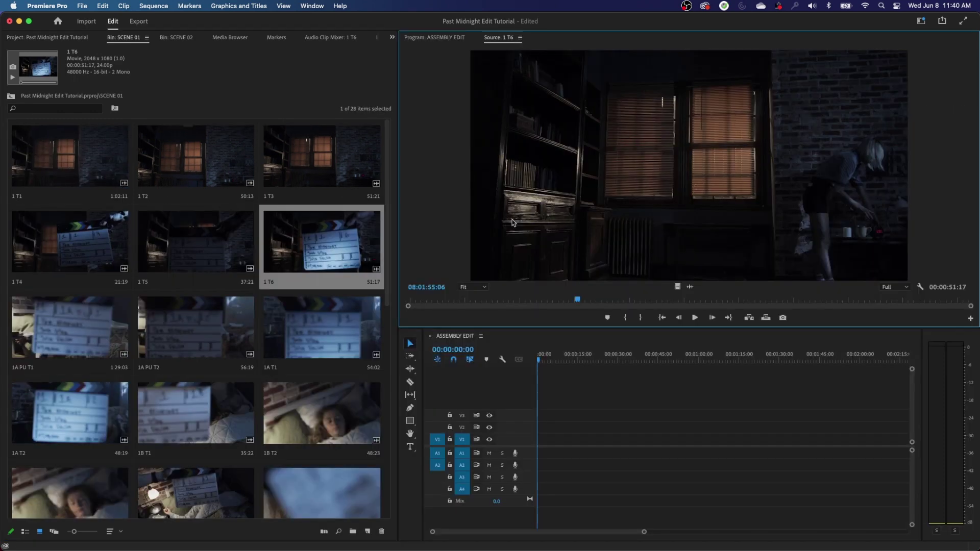
key("Home")
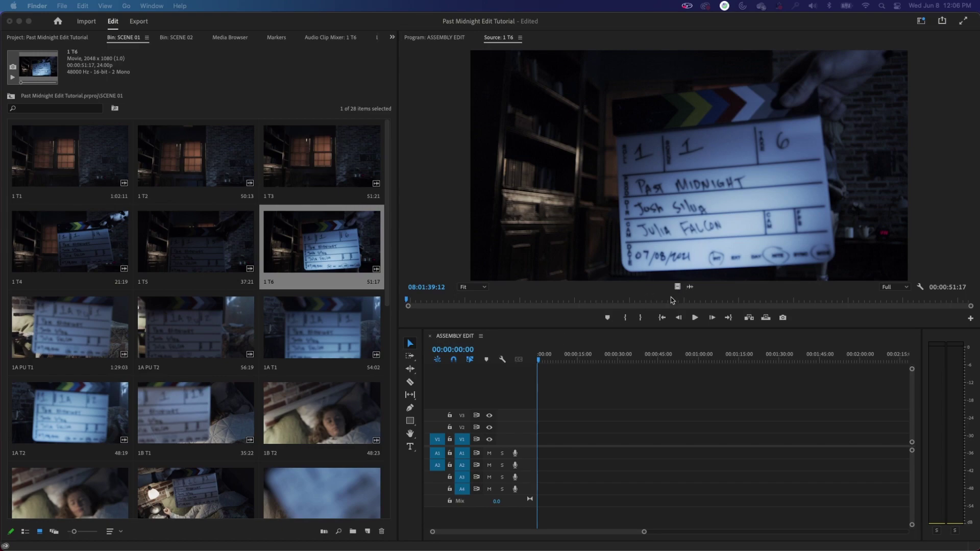
key("super+Tab")
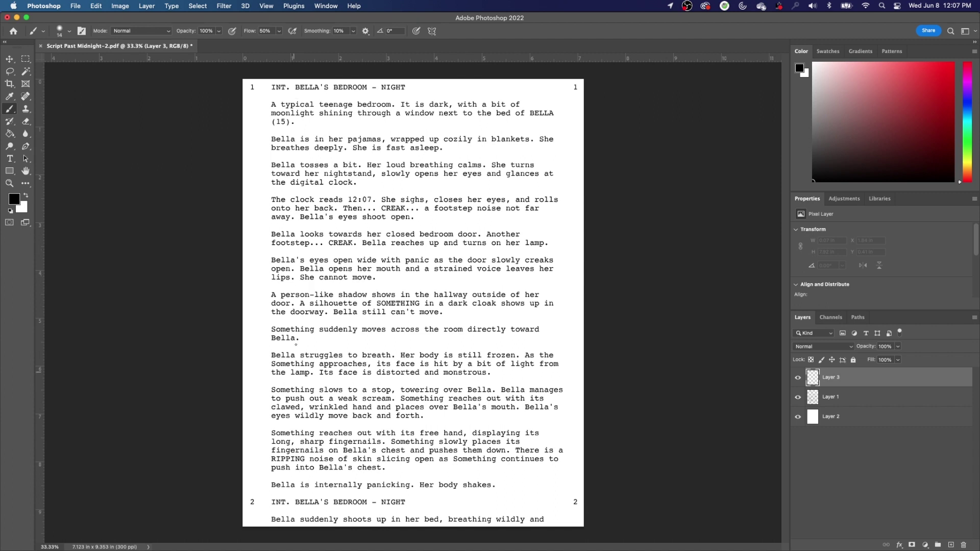
Brush a coverage line down scene 1 and a second to the CREAK paragraph, each with a handwritten label.
mouse_move(294, 96)
left_mouse_down()
mouse_move(289, 336)
mouse_move(296, 401)
mouse_move(296, 489)
left_mouse_up()
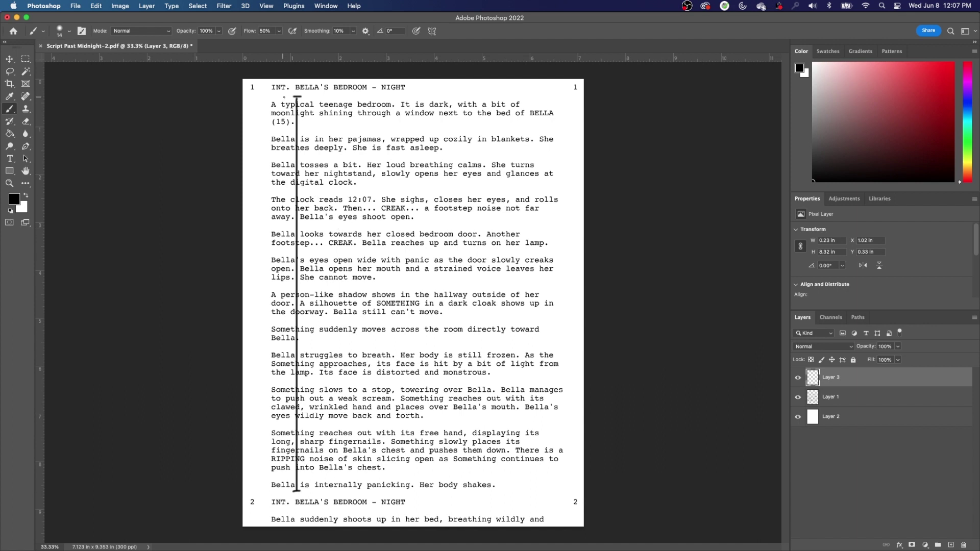
mouse_move(308, 100)
left_mouse_down()
mouse_move(311, 91)
mouse_move(340, 95)
left_mouse_up()
left_click(347, 97)
left_click_drag(349, 98, 354, 250)
left_click_drag(357, 99, 408, 97)
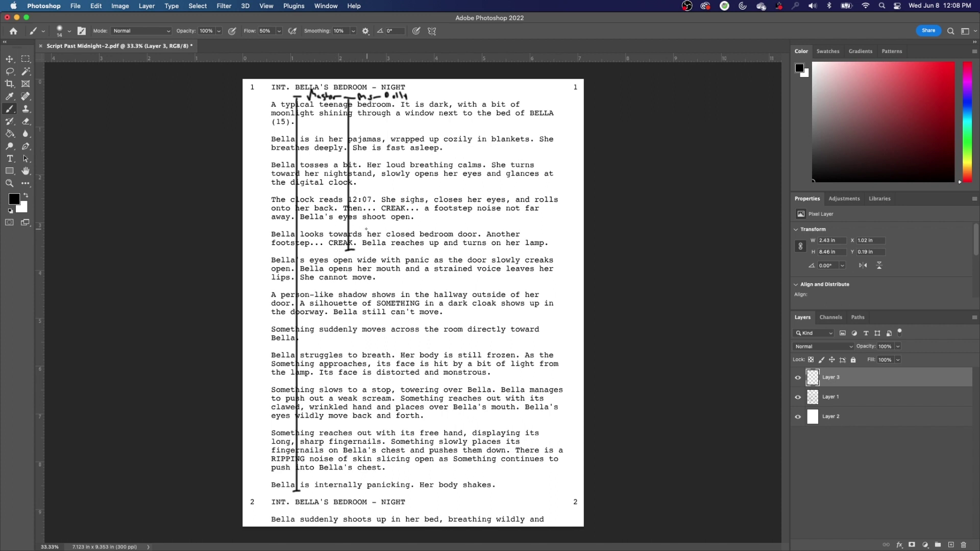
Draw a labelled third coverage line above her closed door and a capped line below 'face'.
mouse_move(371, 229)
left_mouse_down()
mouse_move(386, 276)
mouse_move(383, 379)
left_mouse_up()
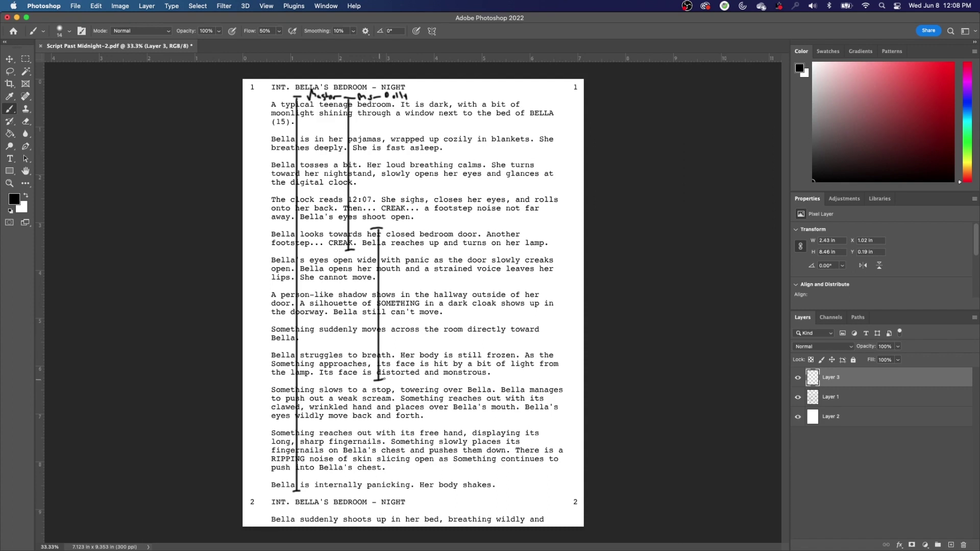
left_click_drag(387, 225, 400, 229)
left_click_drag(334, 380, 339, 453)
key("cmd+z")
mouse_move(338, 383)
left_mouse_down()
mouse_move(342, 492)
mouse_move(362, 381)
left_mouse_up()
Add a labelled coverage line from the clock paragraph, plus an Insert line right of TOSS.
mouse_move(424, 194)
left_mouse_down()
mouse_move(434, 194)
mouse_move(428, 381)
mouse_move(439, 381)
left_mouse_up()
left_click_drag(439, 192, 449, 198)
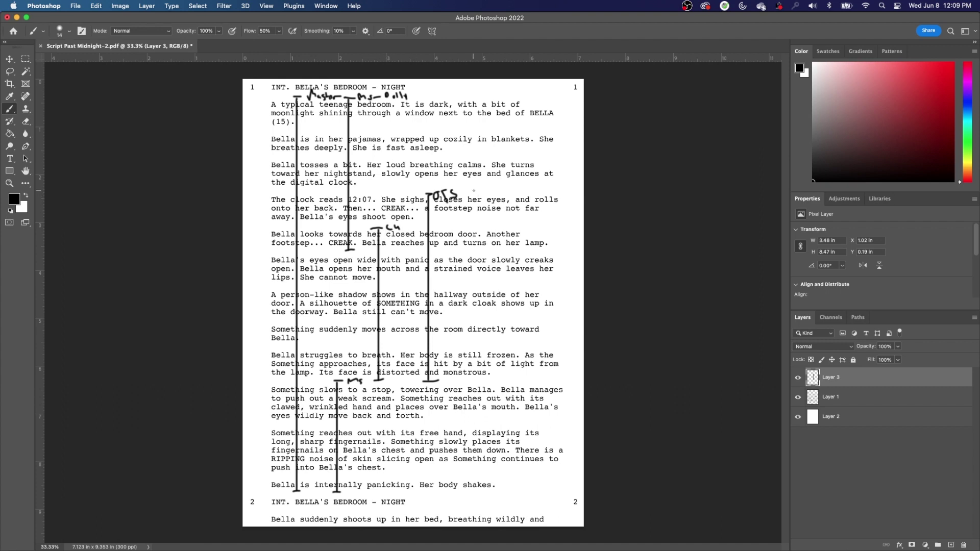
mouse_move(473, 190)
left_mouse_down()
mouse_move(472, 230)
mouse_move(487, 229)
mouse_move(493, 195)
mouse_move(523, 188)
left_mouse_up()
left_click_drag(526, 183, 525, 193)
left_click_drag(523, 187, 529, 185)
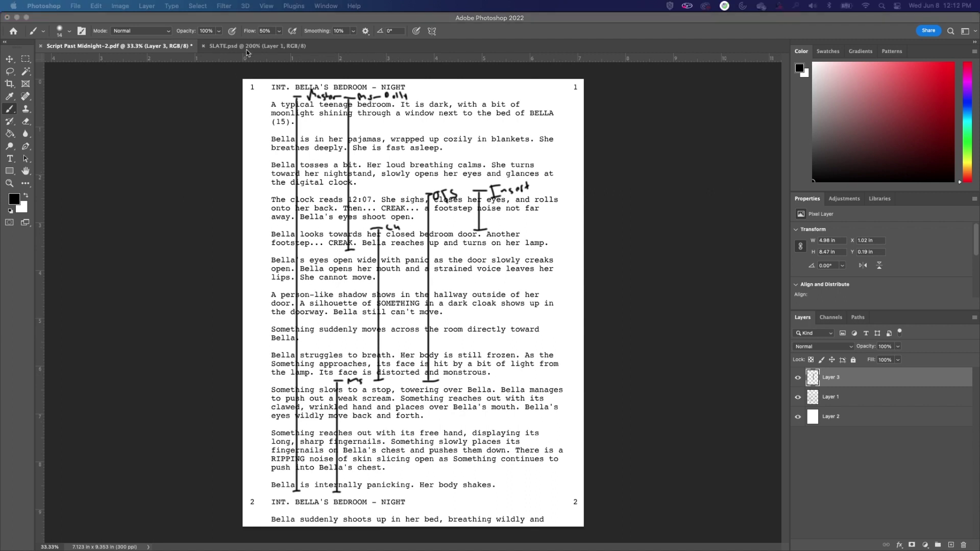
Shrink the brush to size 8 on SLATE.psd, then return to the script page.
left_click(351, 105)
left_click(258, 45)
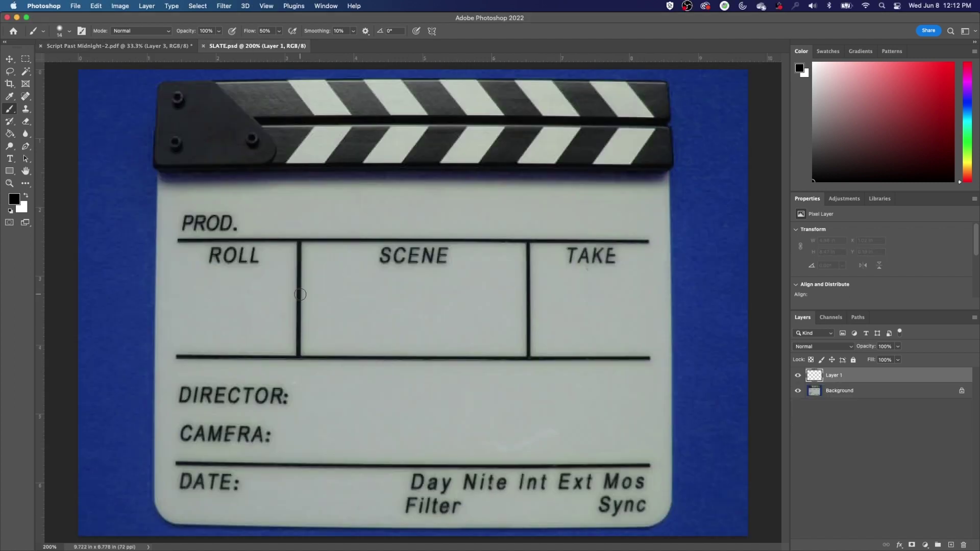
key("bracketleft")
left_click(115, 46)
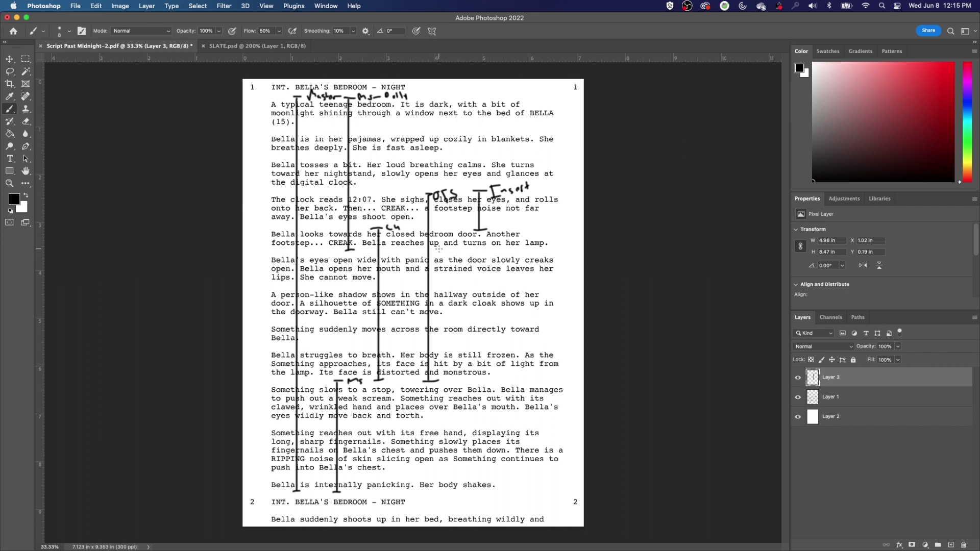
Paint scene number 1 in the slate's SCENE box.
left_click(267, 50)
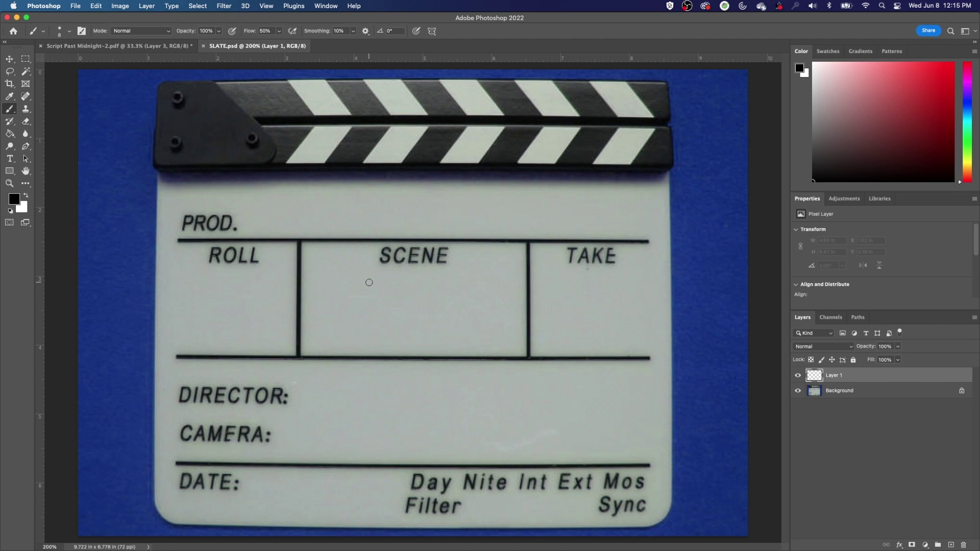
mouse_move(369, 282)
left_mouse_down()
mouse_move(382, 273)
mouse_move(384, 331)
left_mouse_up()
left_click_drag(371, 330, 390, 329)
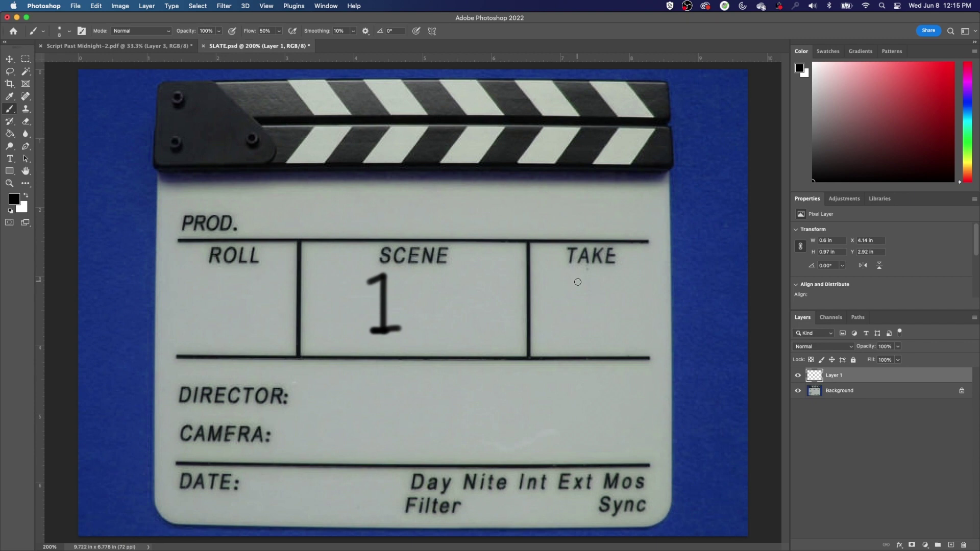
Try take numbers 1, 2 and 3 in the TAKE box, undoing each, then return to the script.
mouse_move(578, 281)
left_mouse_down()
mouse_move(593, 318)
mouse_move(586, 333)
mouse_move(614, 333)
left_mouse_up()
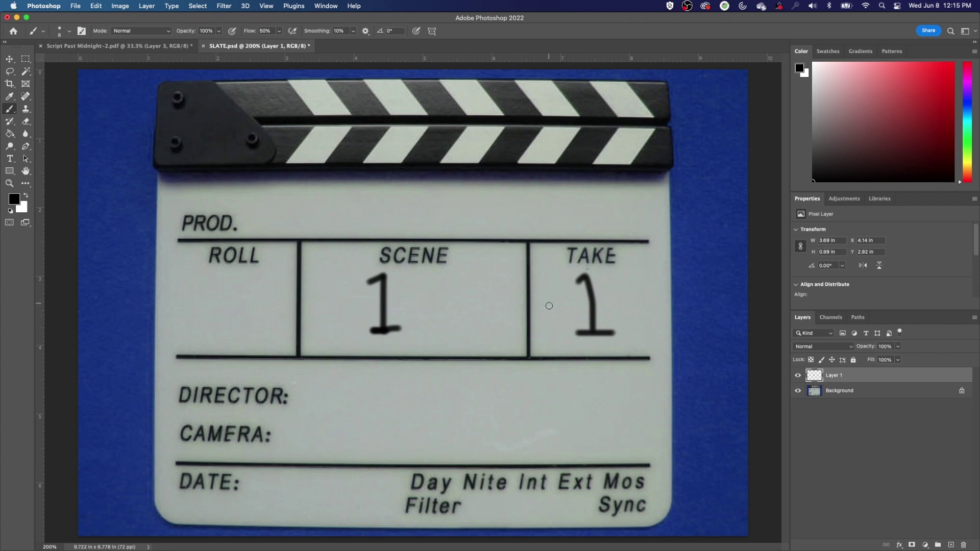
key("super+z")
key("super+z")
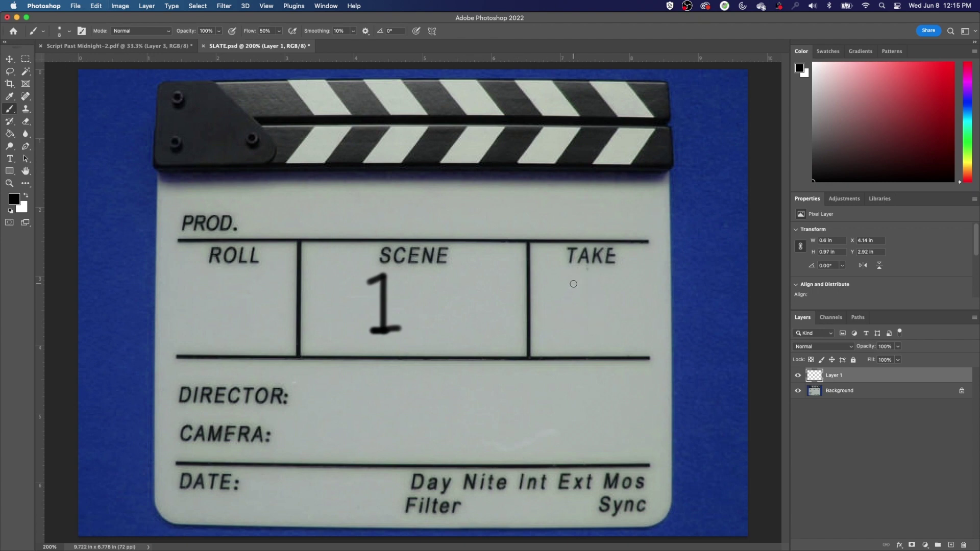
mouse_move(573, 284)
left_mouse_down()
mouse_move(605, 283)
mouse_move(601, 310)
mouse_move(571, 321)
left_mouse_up()
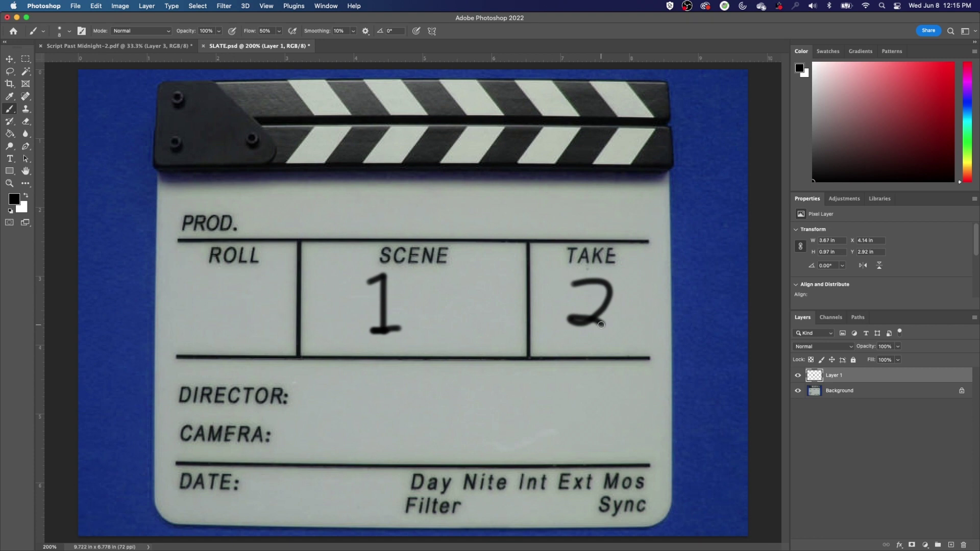
left_click_drag(598, 324, 602, 327)
key("super+z")
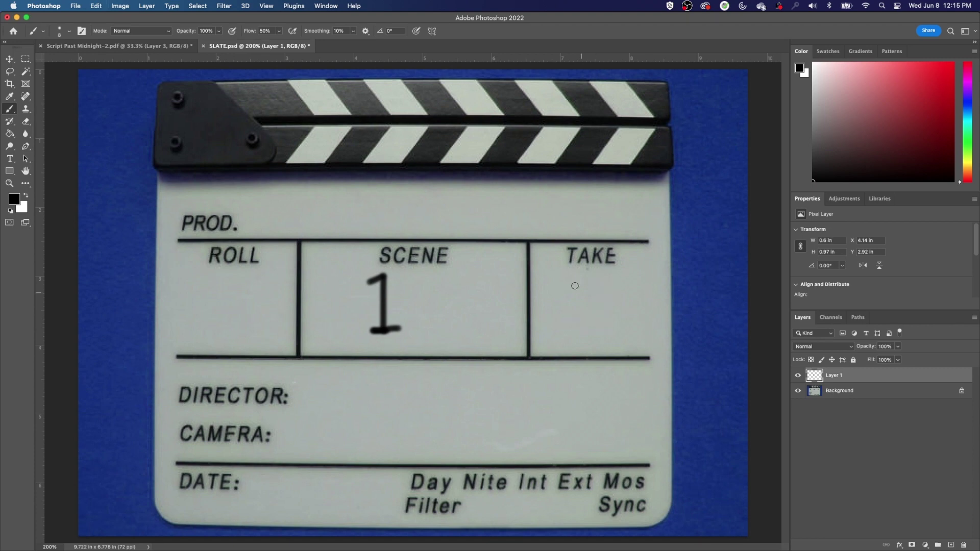
mouse_move(569, 283)
left_mouse_down()
mouse_move(586, 278)
mouse_move(580, 301)
mouse_move(594, 318)
mouse_move(566, 325)
left_mouse_up()
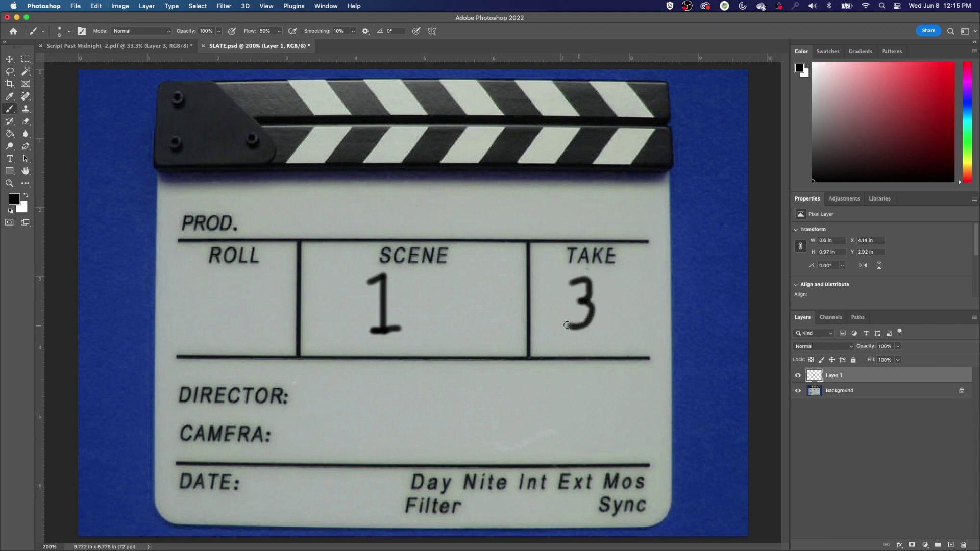
key("super+z")
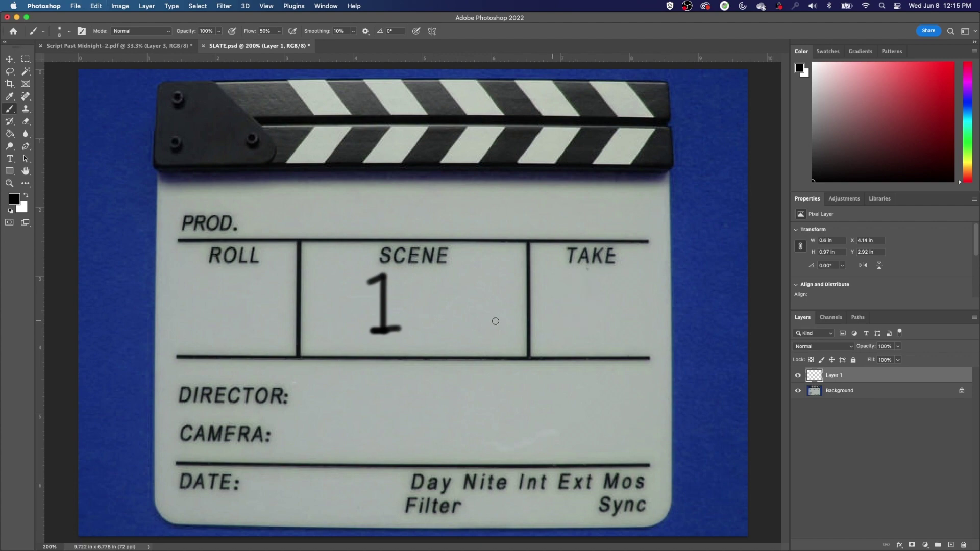
left_click(162, 48)
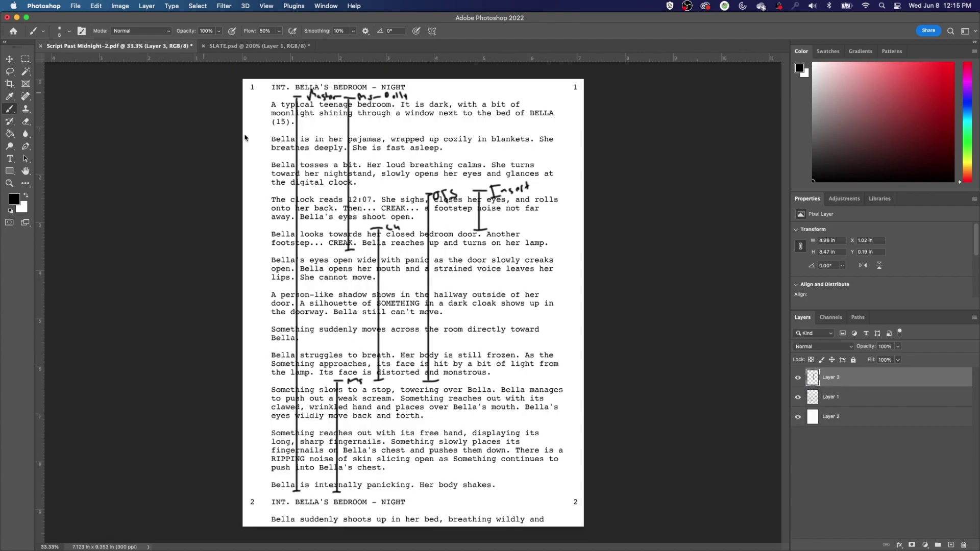
Undo a stray script stroke, then letter the slate scene 1A with take 1.
mouse_move(298, 95)
left_mouse_down()
mouse_move(382, 97)
mouse_move(306, 92)
mouse_move(378, 104)
left_mouse_up()
key("super+z")
left_click(257, 46)
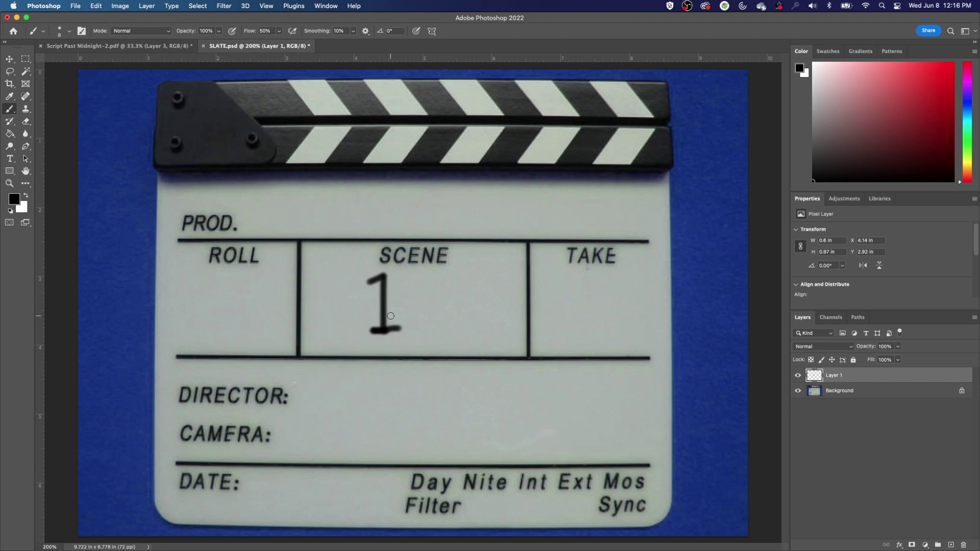
mouse_move(411, 326)
left_mouse_down()
mouse_move(411, 280)
mouse_move(437, 322)
mouse_move(428, 303)
left_mouse_up()
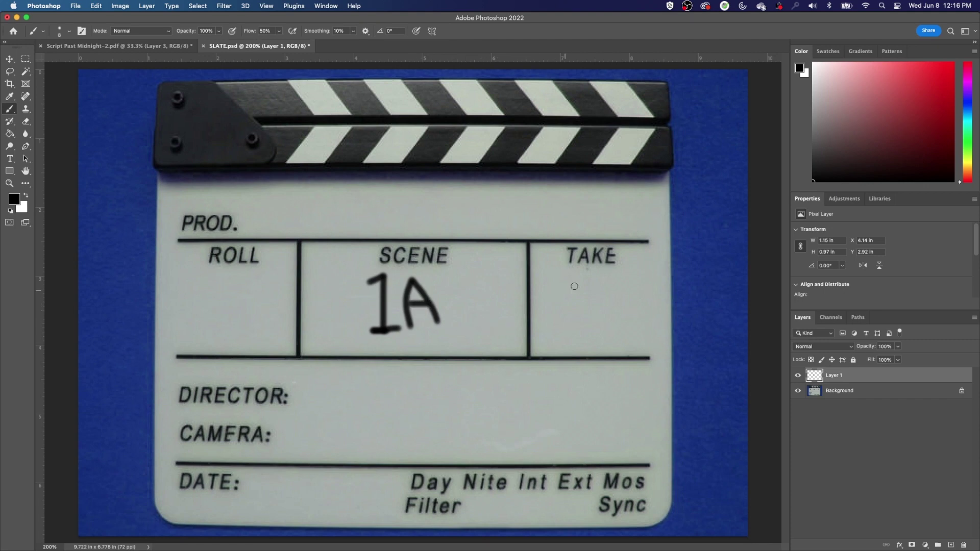
mouse_move(572, 288)
left_mouse_down()
mouse_move(585, 280)
mouse_move(593, 323)
left_mouse_up()
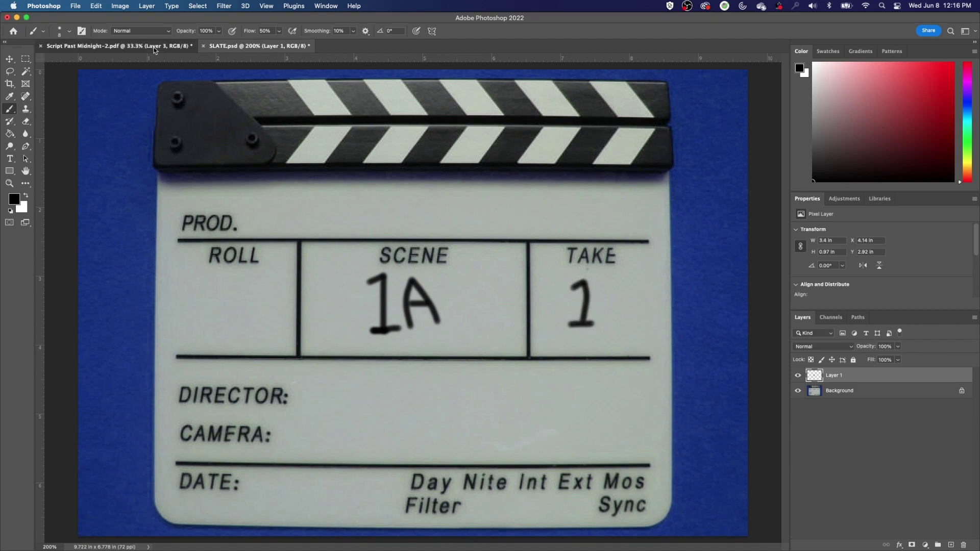
Label the first two coverage lines on the script 1 and 1A.
left_click(194, 47)
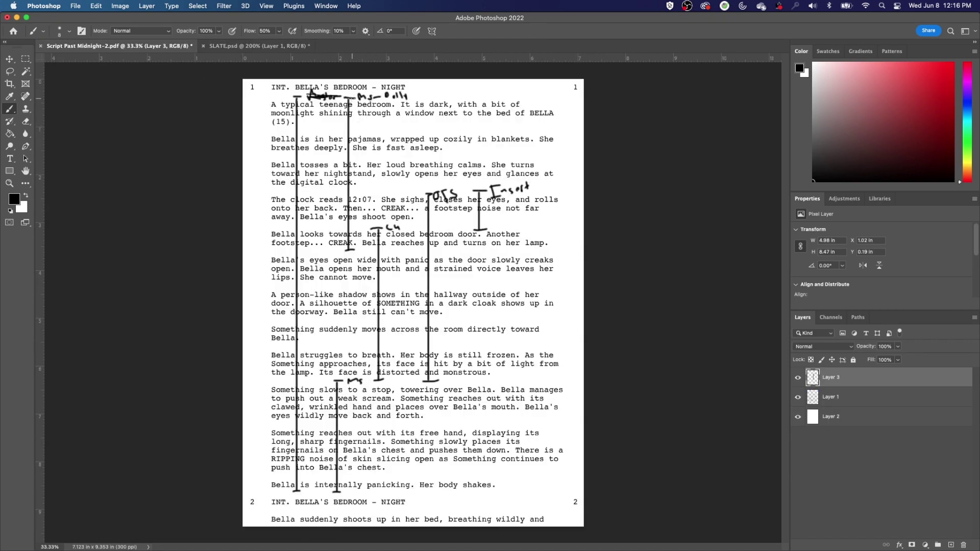
left_click_drag(301, 124, 304, 132)
left_click_drag(354, 122, 367, 134)
Re-letter the slate to scene 1B, take 2, and return to the script.
key("ctrl+Tab")
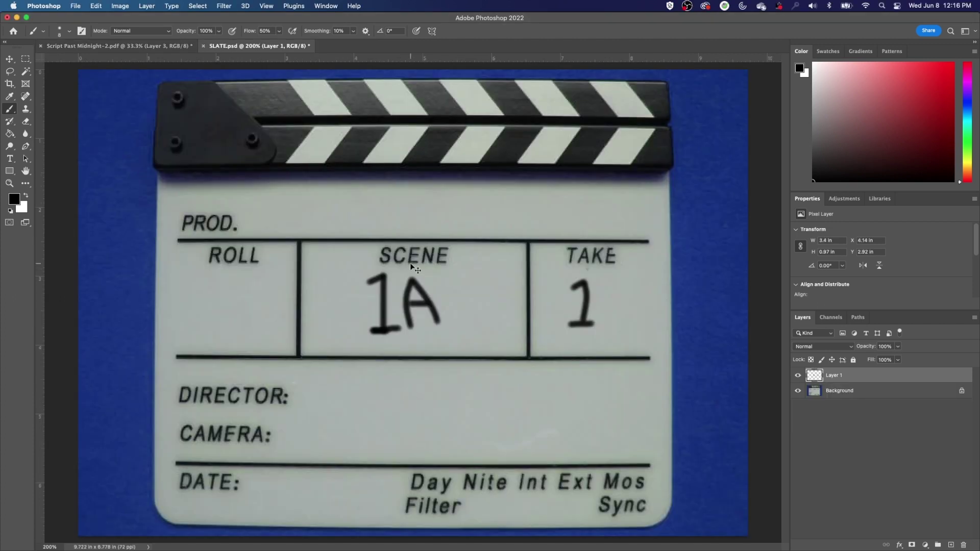
key("super+z")
key("super+z")
mouse_move(415, 283)
left_mouse_down()
mouse_move(415, 331)
mouse_move(442, 329)
mouse_move(439, 302)
mouse_move(418, 300)
mouse_move(447, 287)
mouse_move(411, 277)
left_mouse_up()
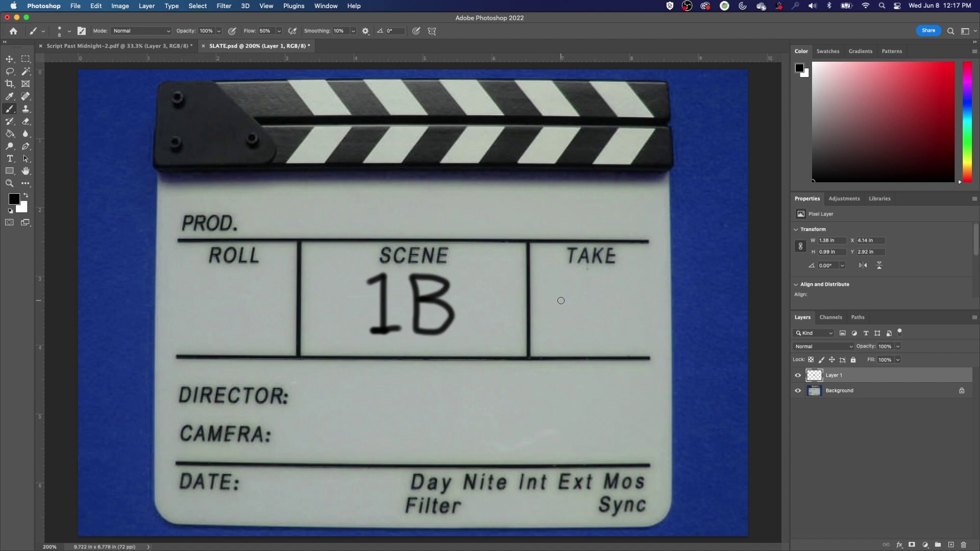
mouse_move(576, 300)
left_mouse_down()
mouse_move(580, 326)
mouse_move(618, 320)
left_mouse_up()
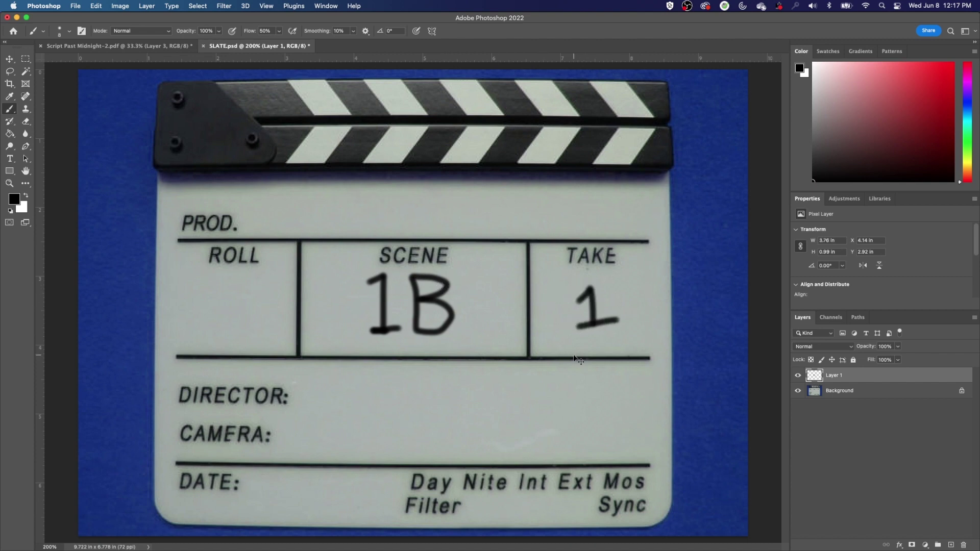
key("super+z")
key("super+z")
mouse_move(575, 290)
left_mouse_down()
mouse_move(601, 301)
mouse_move(579, 332)
mouse_move(604, 322)
left_mouse_up()
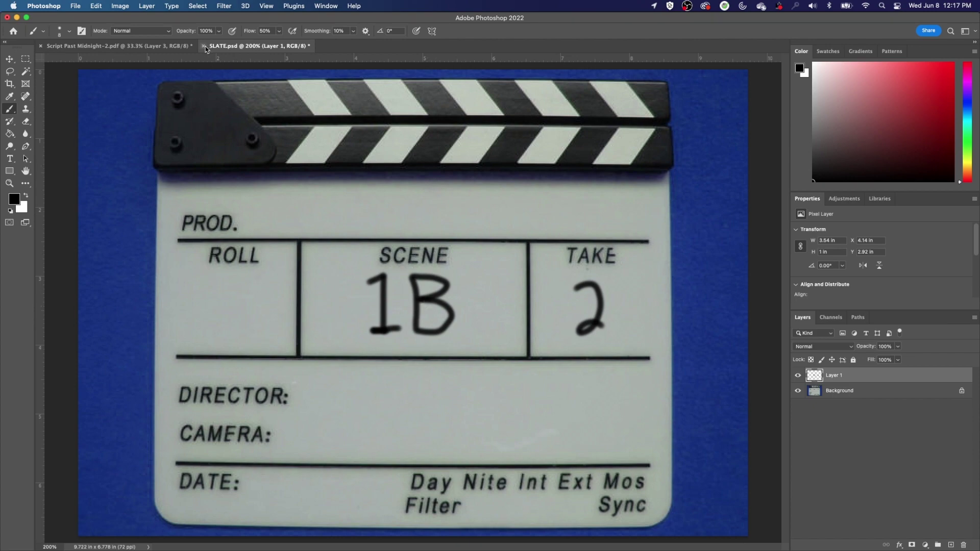
left_click(117, 46)
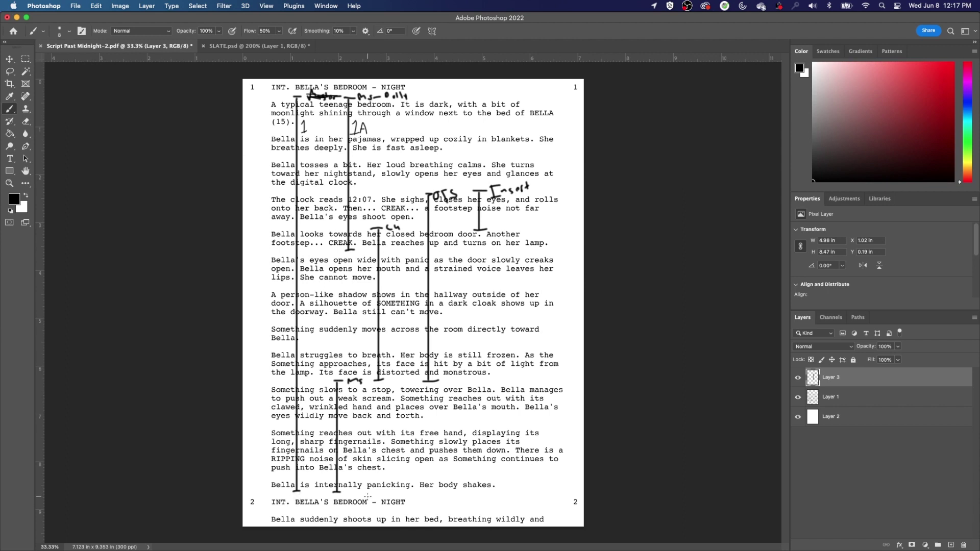
Draw a straight coverage line down from the second scene's NIGHT heading.
mouse_move(368, 495)
left_mouse_down()
mouse_move(411, 496)
mouse_move(389, 527)
left_mouse_up()
key("cmd+z")
left_click(232, 45)
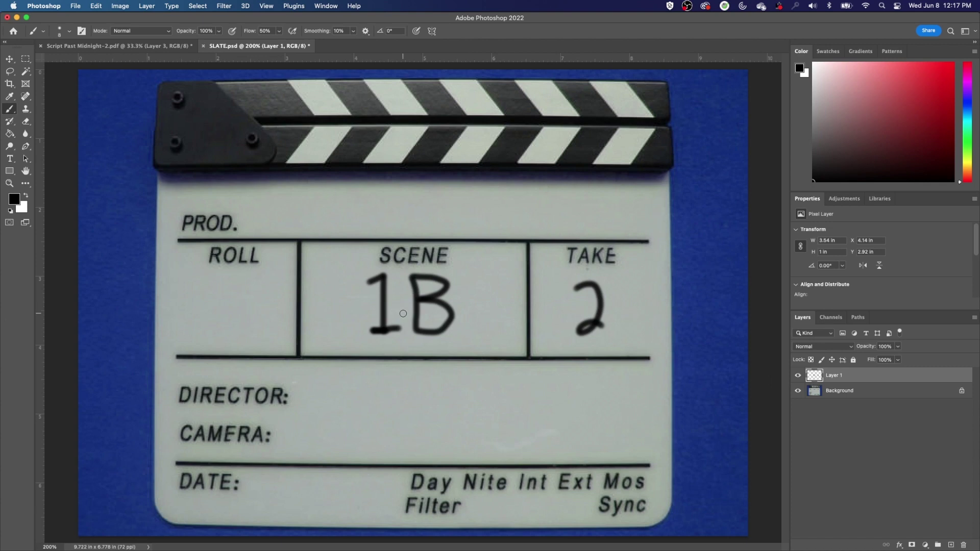
Renumber the slate to scene 2A, take 1, and box the scene number.
key("cmd+z")
key("cmd+z")
key("cmd+z")
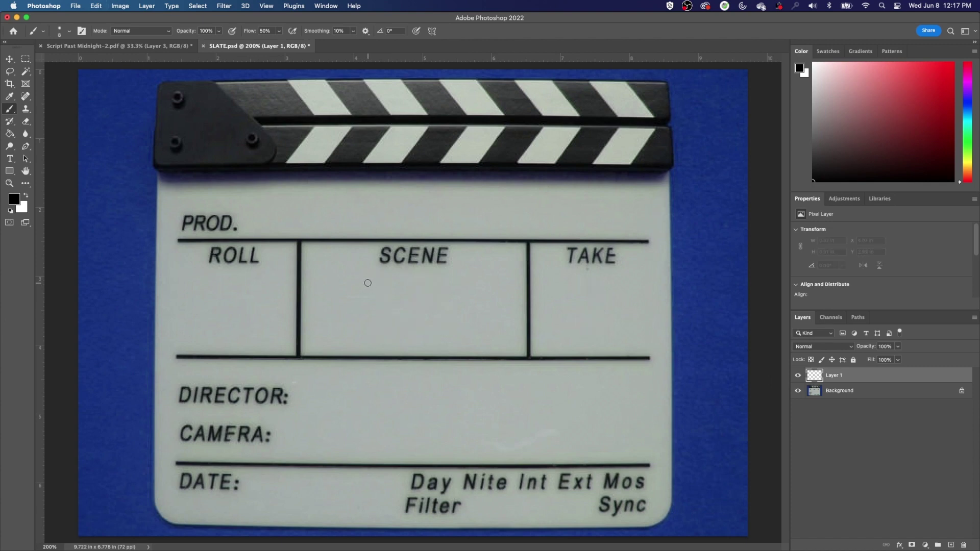
mouse_move(365, 281)
left_mouse_down()
mouse_move(398, 291)
mouse_move(377, 321)
mouse_move(370, 312)
mouse_move(393, 322)
left_mouse_up()
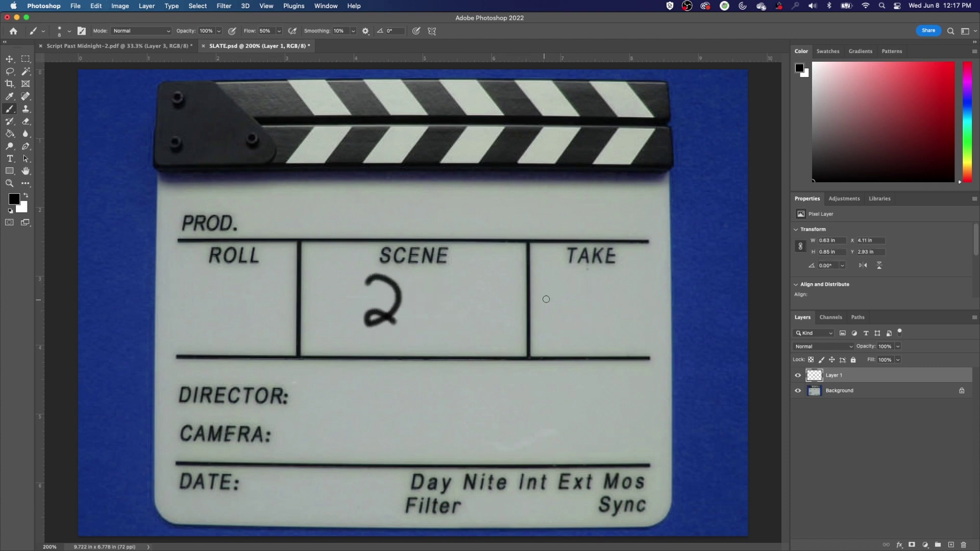
mouse_move(573, 289)
left_mouse_down()
mouse_move(585, 282)
mouse_move(587, 325)
mouse_move(602, 323)
left_mouse_up()
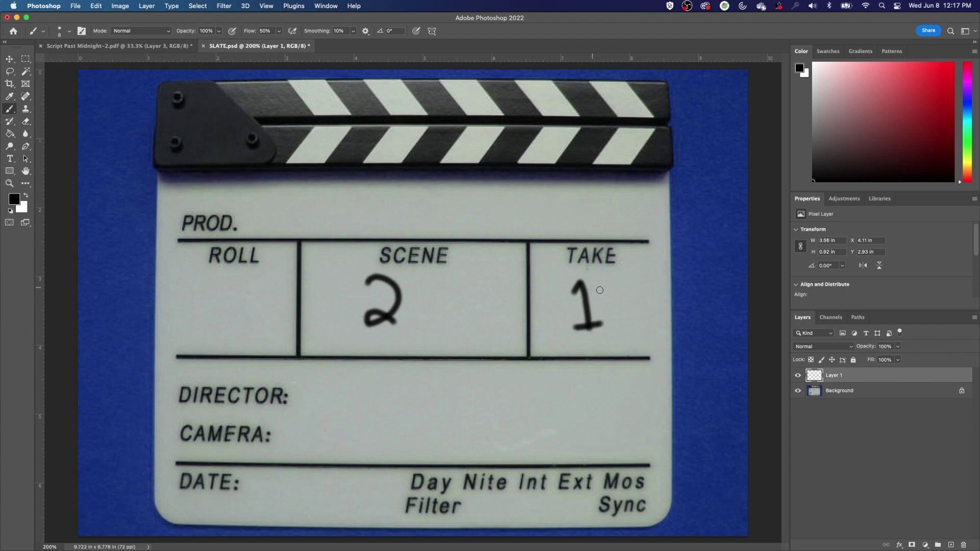
key("cmd+z")
key("cmd+z")
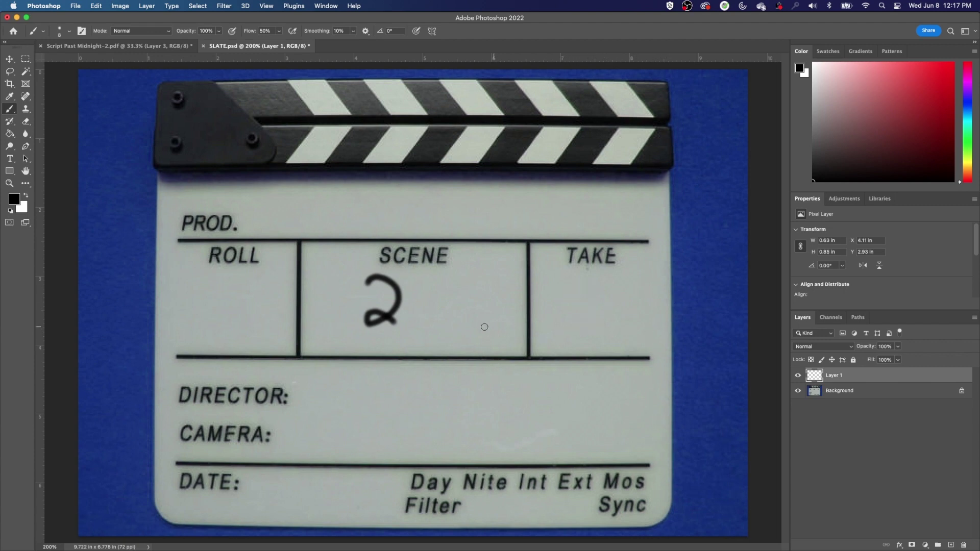
mouse_move(408, 324)
left_mouse_down()
mouse_move(414, 276)
mouse_move(437, 325)
mouse_move(433, 306)
left_mouse_up()
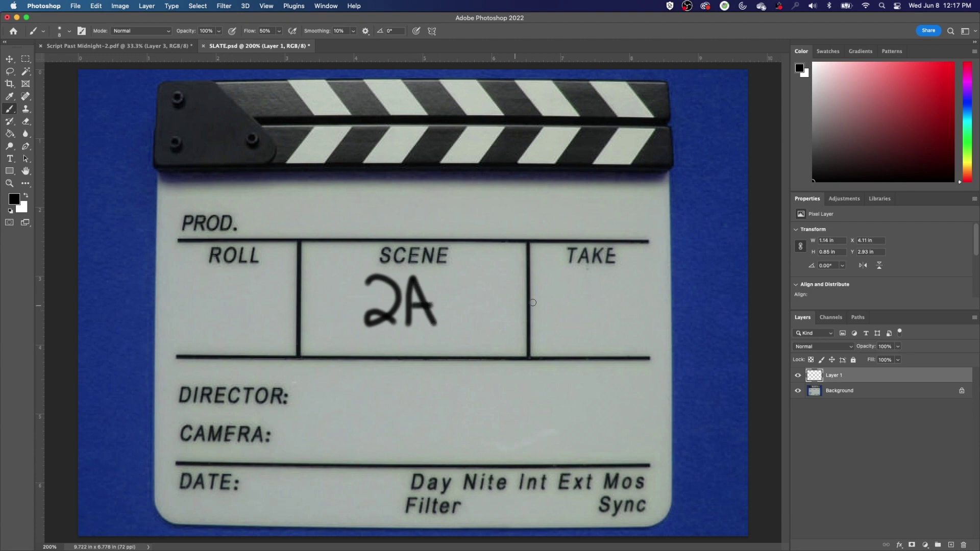
mouse_move(570, 295)
left_mouse_down()
mouse_move(584, 327)
mouse_move(574, 323)
mouse_move(606, 322)
left_mouse_up()
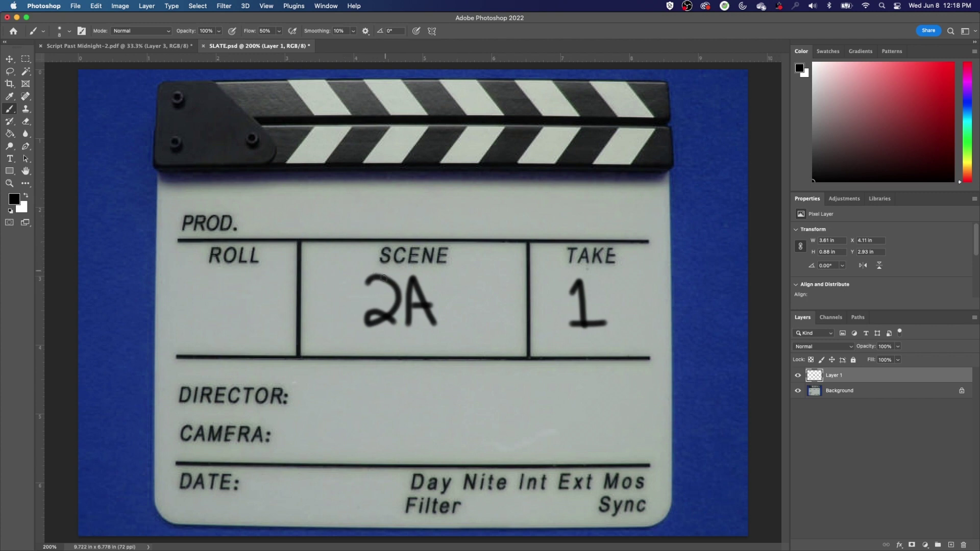
mouse_move(400, 269)
left_mouse_down()
mouse_move(347, 269)
mouse_move(398, 337)
mouse_move(424, 272)
mouse_move(364, 261)
left_mouse_up()
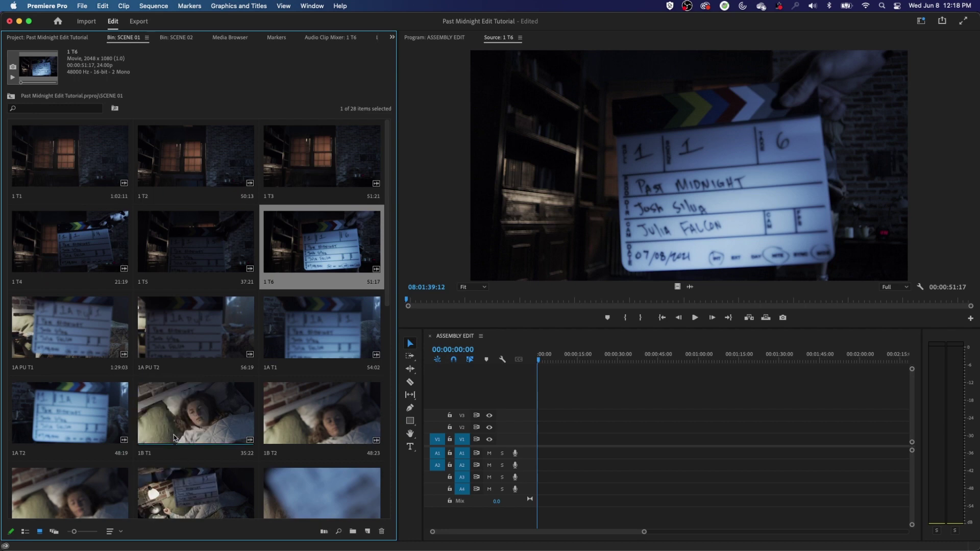
Scroll through the SCENE 01 bin's slated thumbnails, then return to the Photoshop script page.
scroll(286, 440, "down", 3)
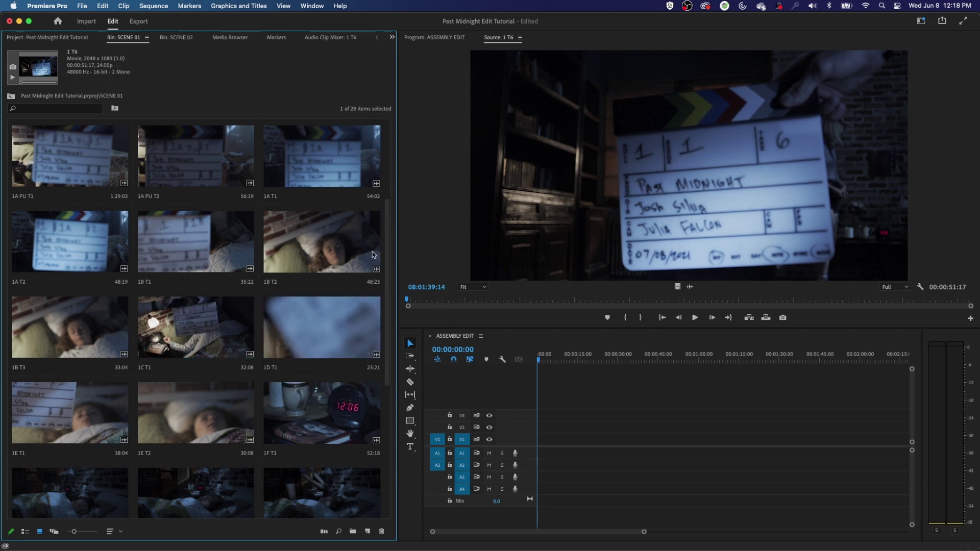
scroll(319, 277, "up", 3)
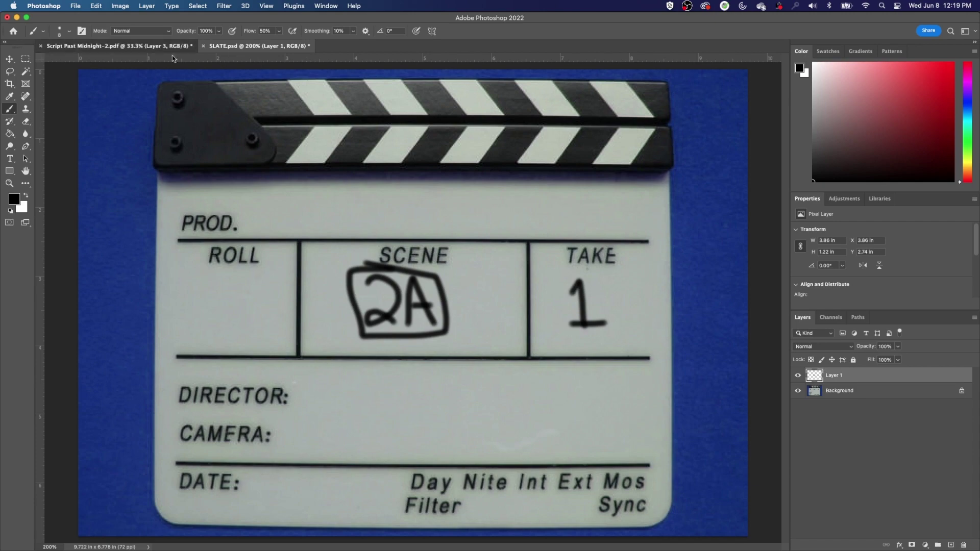
left_click(170, 45)
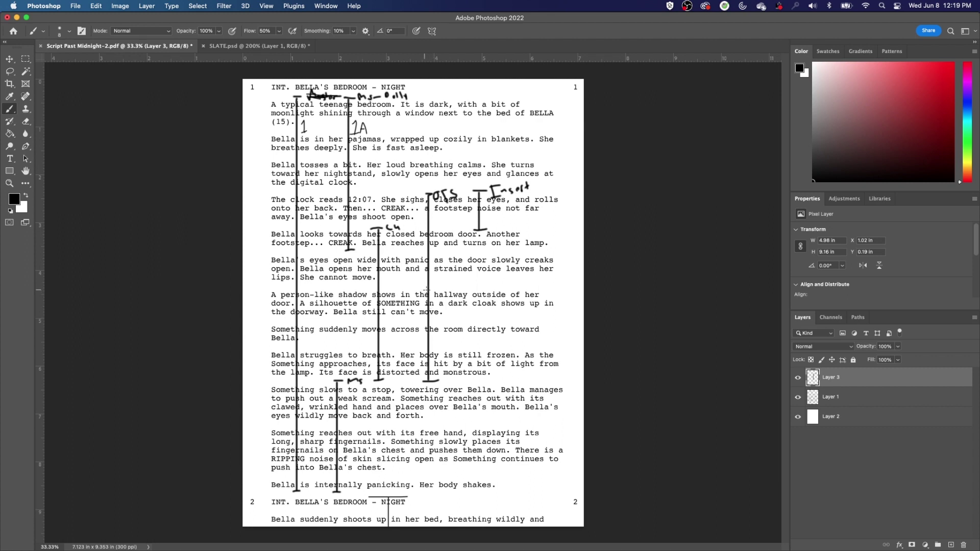
Add an end tick under 'move.' and circle the OTS note, then switch to Premiere Pro.
mouse_move(423, 319)
left_mouse_down()
mouse_move(446, 320)
mouse_move(424, 321)
left_mouse_up()
mouse_move(419, 318)
left_mouse_down()
mouse_move(447, 318)
mouse_move(436, 295)
mouse_move(435, 322)
mouse_move(435, 297)
left_mouse_up()
mouse_move(445, 183)
left_mouse_down()
mouse_move(460, 196)
mouse_move(445, 183)
left_mouse_up()
key("super+Tab")
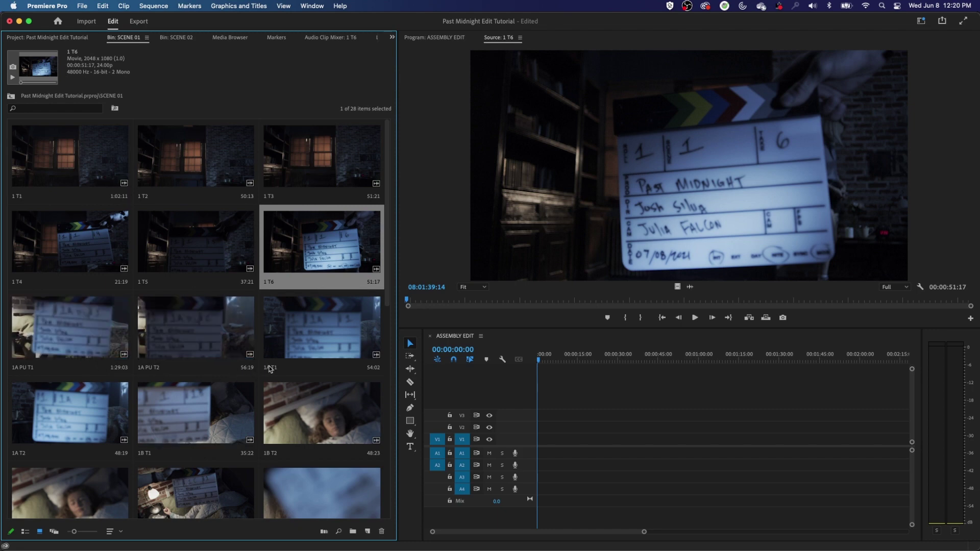
Glance at the SCENE 02 bin, then select SCENE 01's clips and settle on clip 1D T1.
left_click(175, 37)
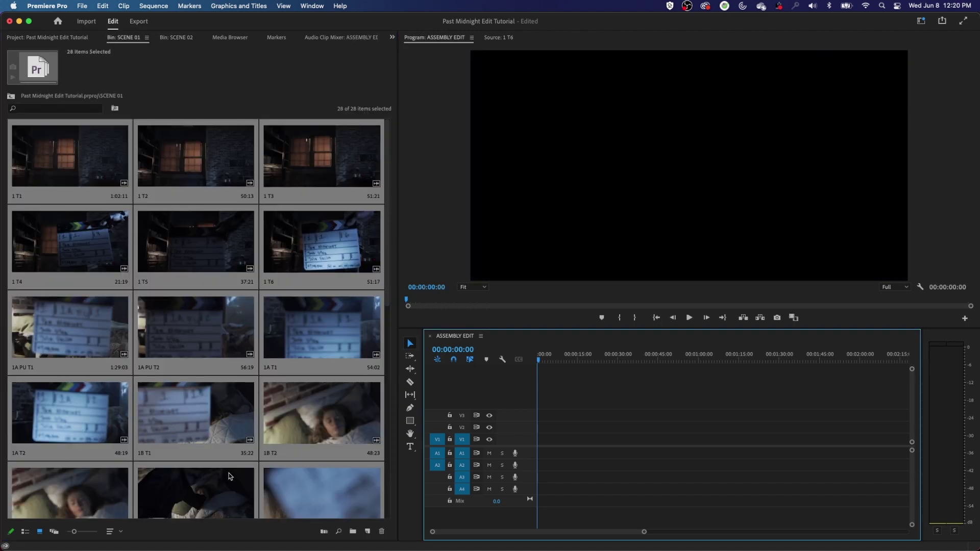
left_click_drag(228, 476, 538, 379)
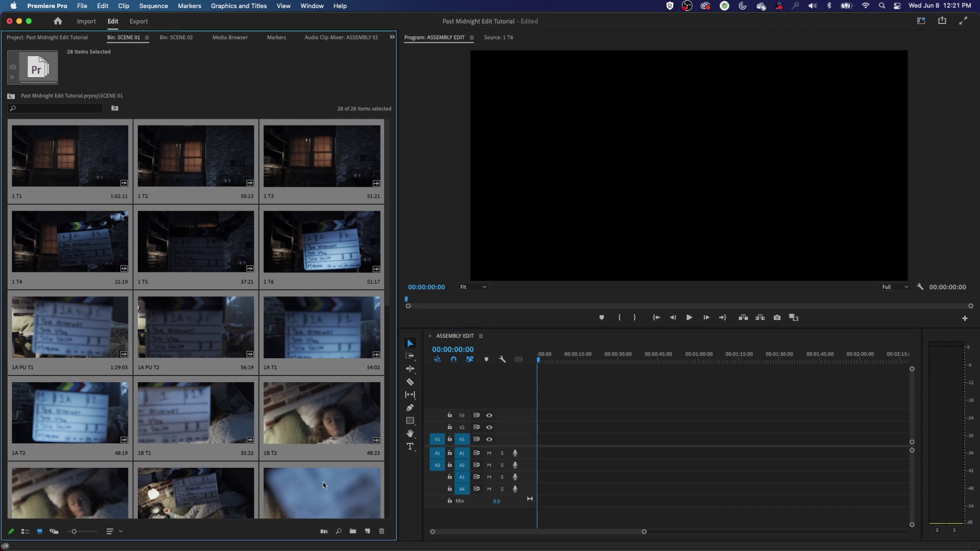
left_click(374, 492)
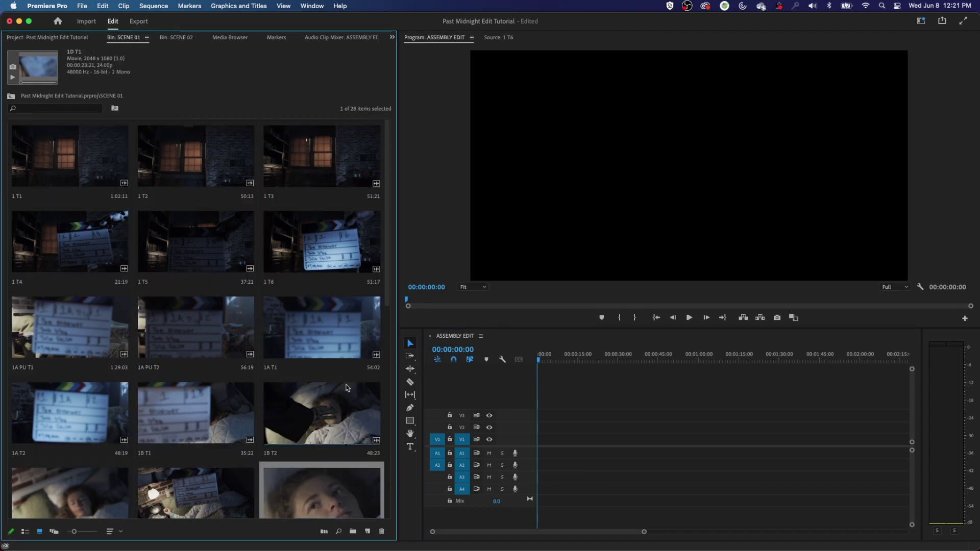